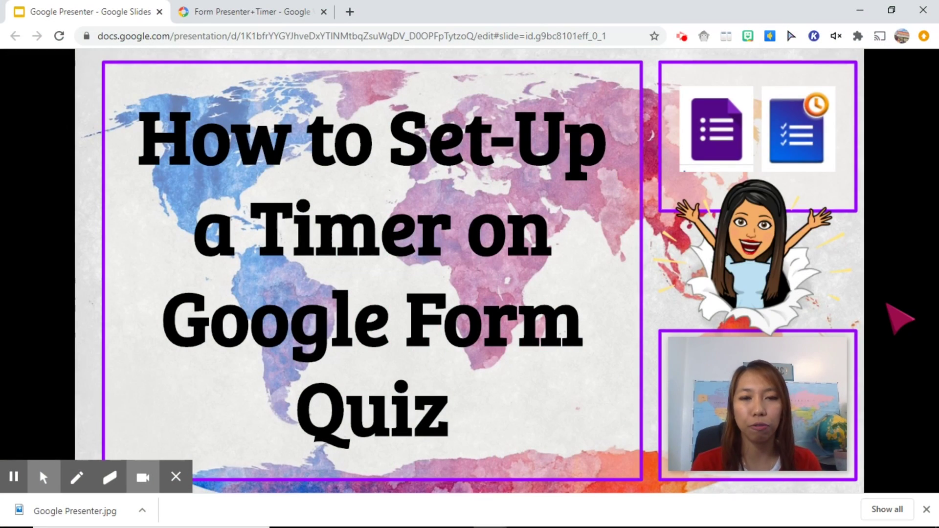
Advance the slideshow from the title slide to the 'What we will learn:' agenda slide.
key("Right")
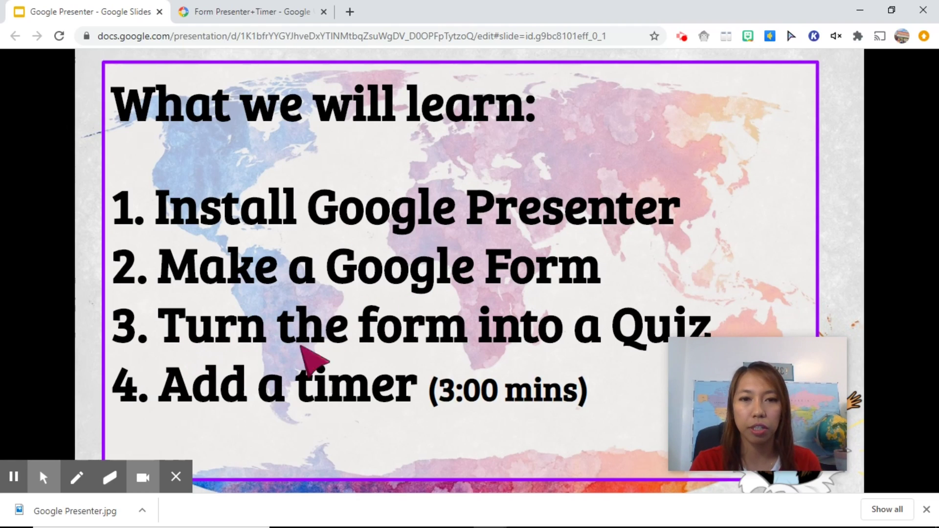
mouse_move(304, 431)
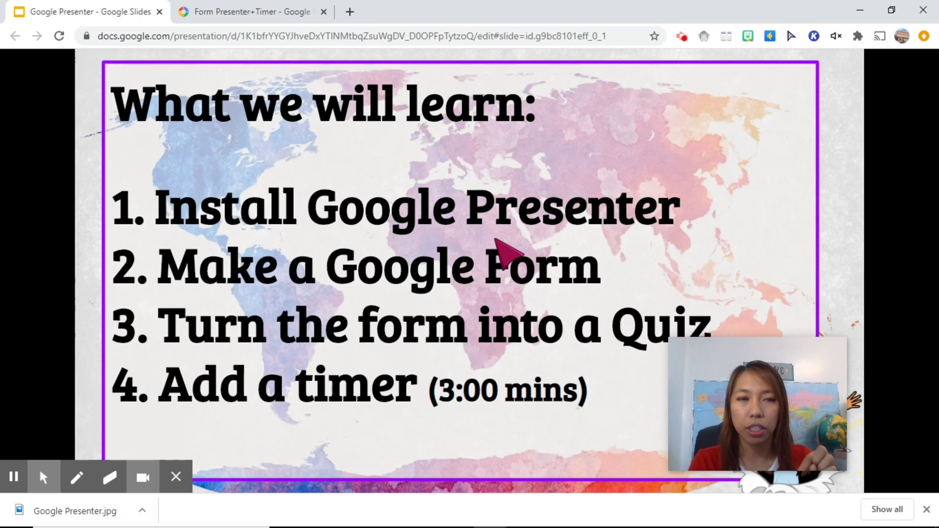
Go from the Form Presenter+Timer Marketplace page to My Drive via the Google apps grid.
left_click(248, 12)
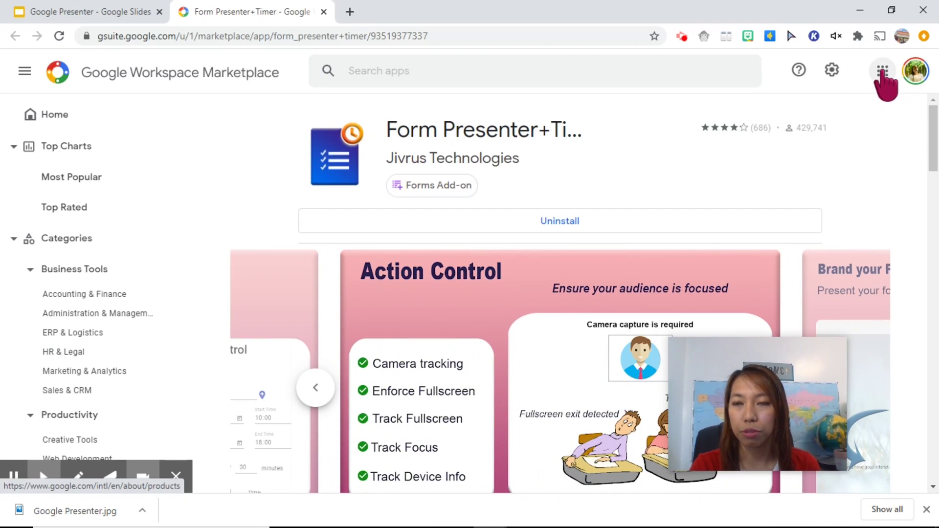
left_click(883, 72)
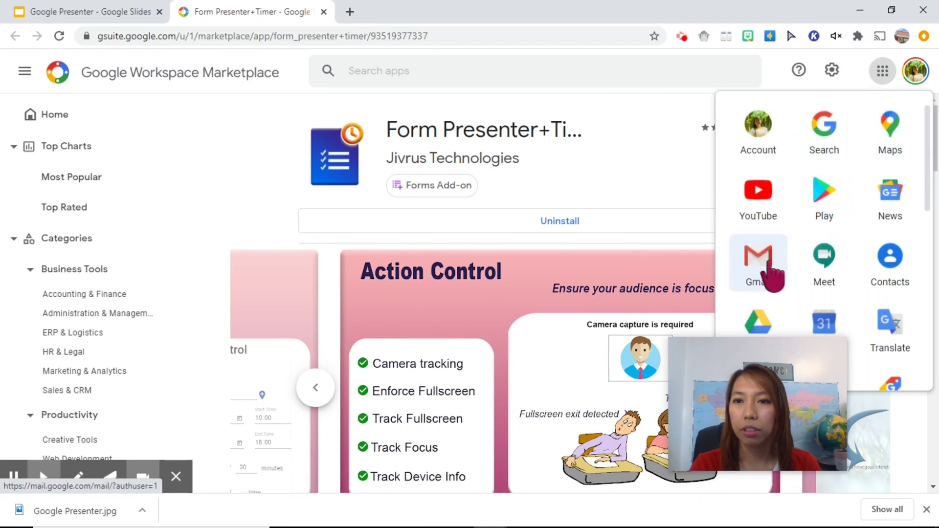
left_click(765, 320)
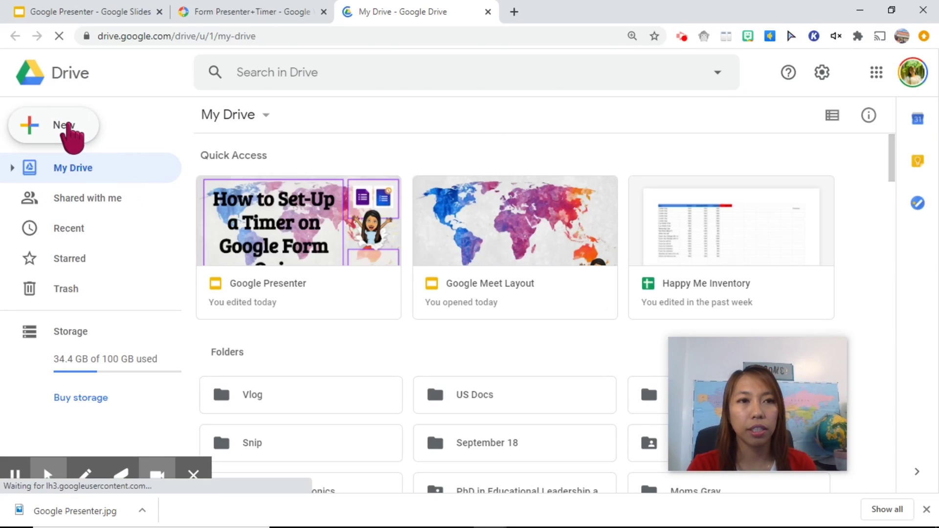
Create a blank Google Form from Drive's New menu.
left_click(69, 126)
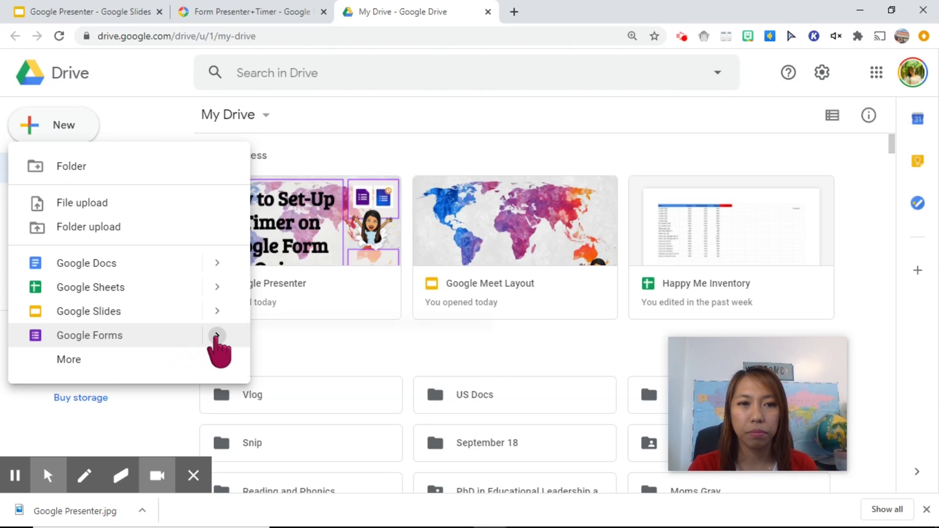
left_click(217, 335)
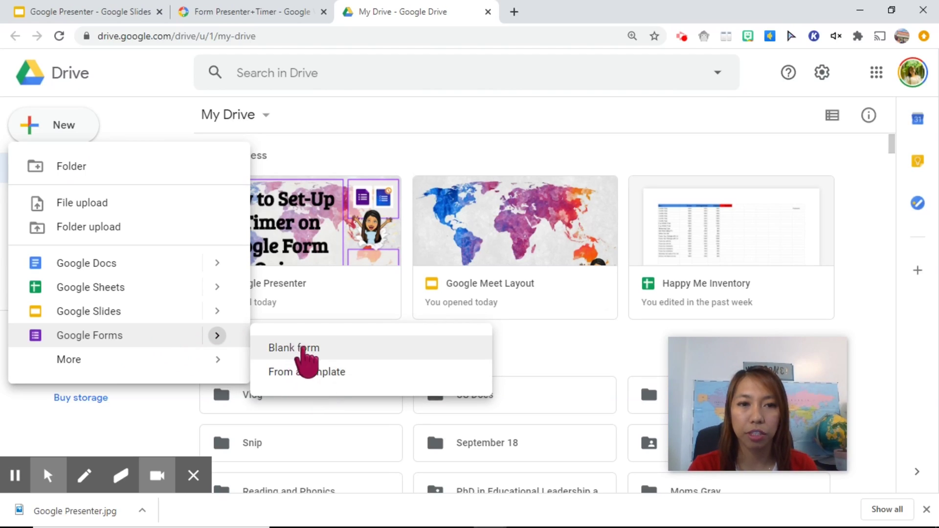
left_click(301, 349)
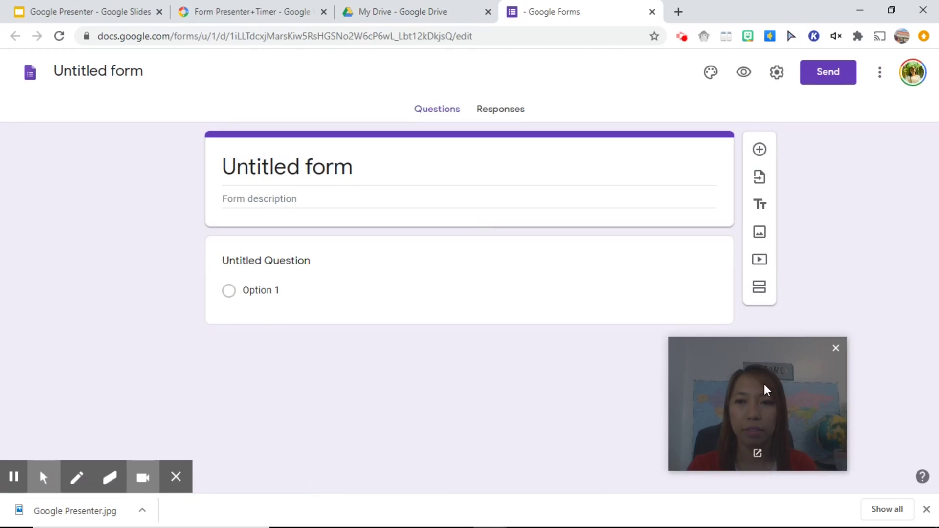
Title the form 'Quiz' and enter the first question 'What is ____'.
left_click_drag(764, 383, 846, 410)
left_click(353, 168)
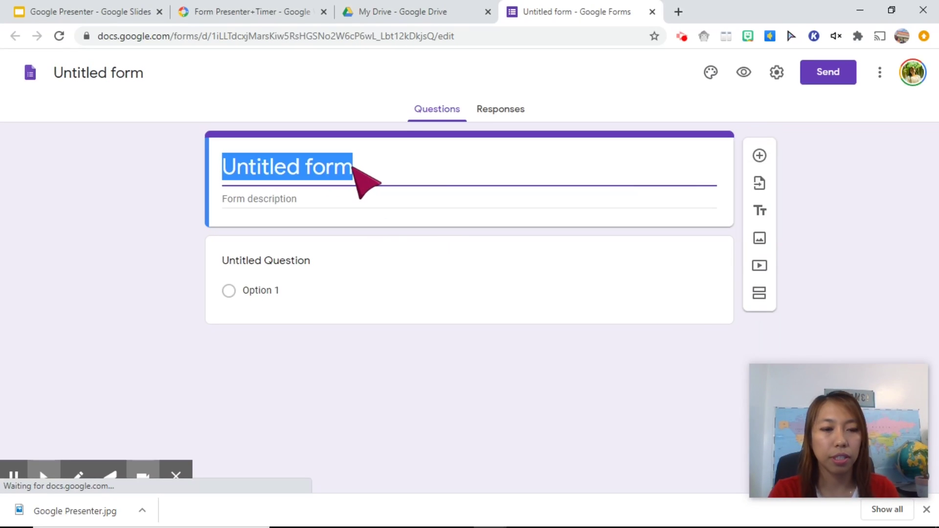
type("Quiz")
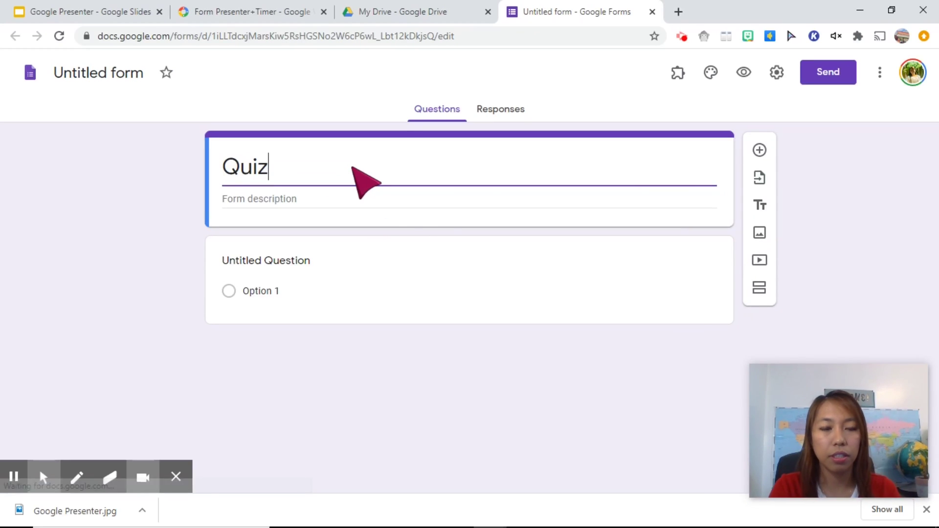
left_click(480, 256)
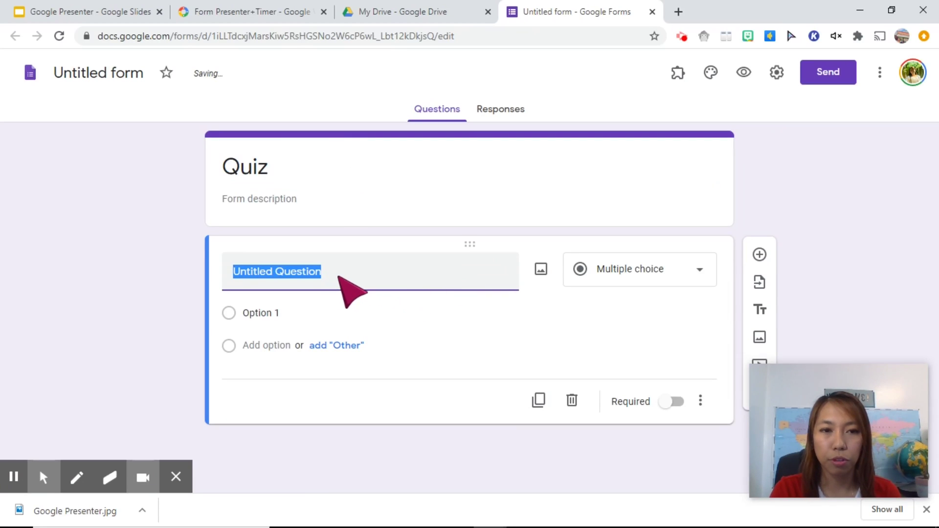
type("What")
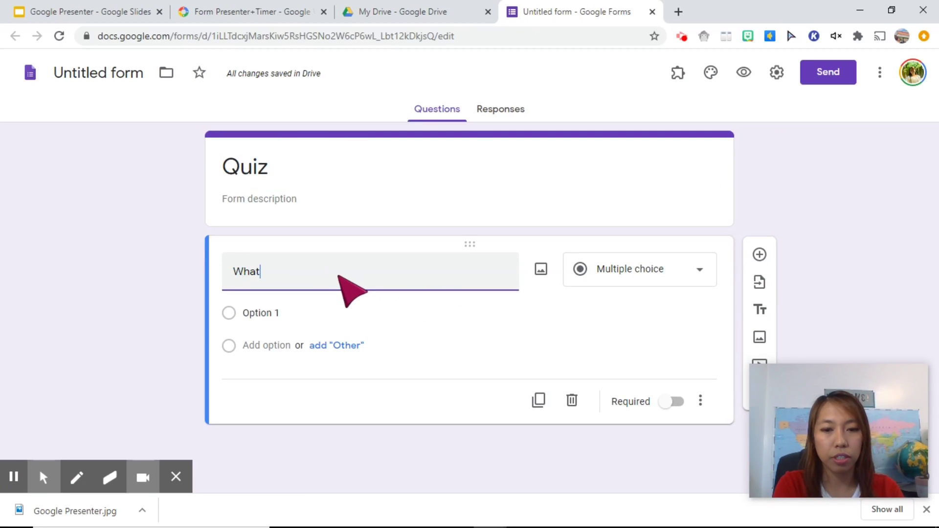
type(" is _______________")
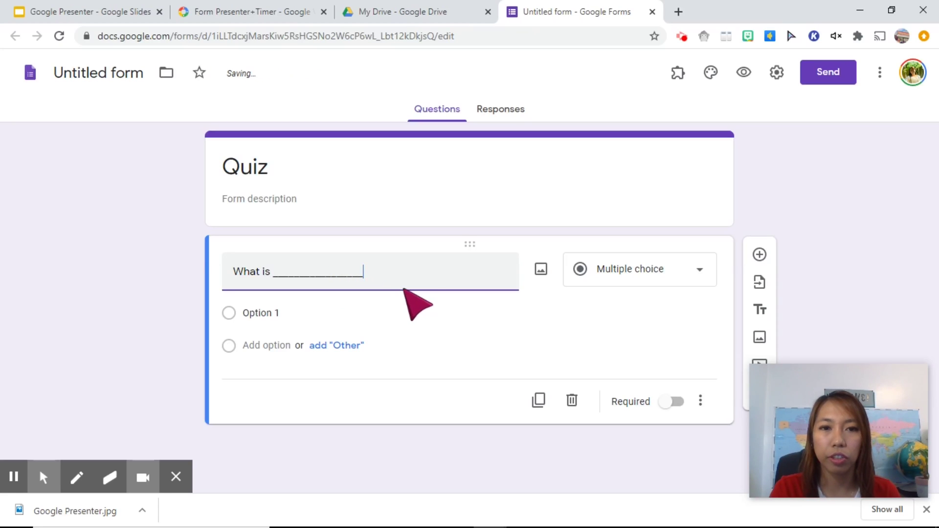
Keep the question multiple choice with answer options A, B, C and Other.
left_click(700, 272)
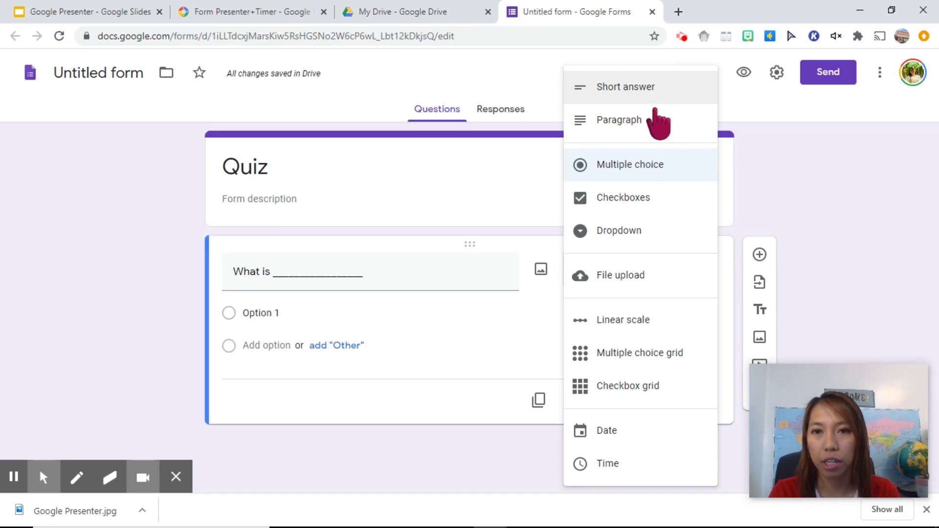
left_click(659, 165)
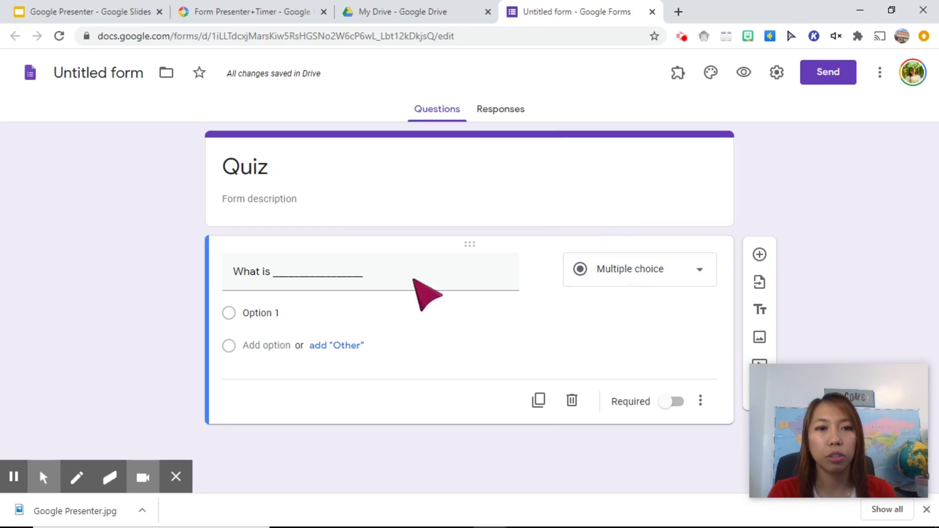
left_click(241, 314)
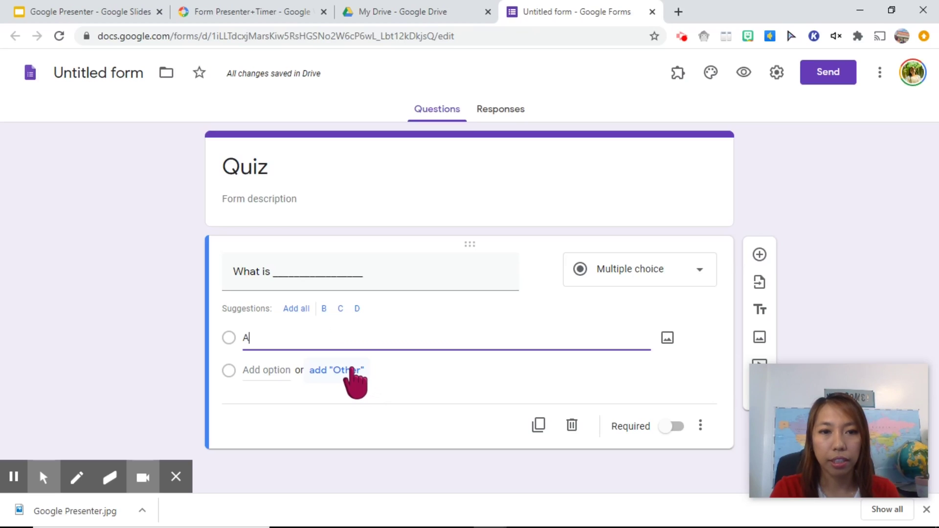
left_click(351, 371)
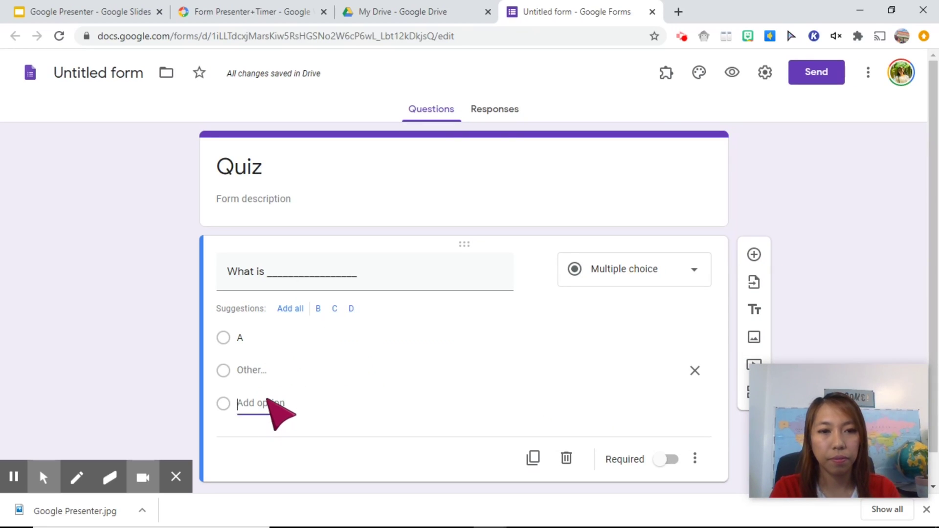
left_click(267, 401)
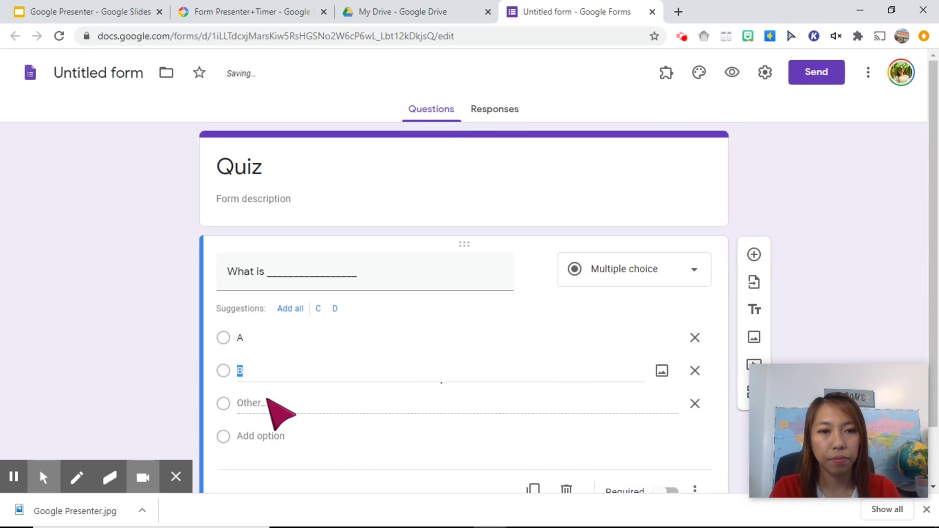
left_click(276, 435)
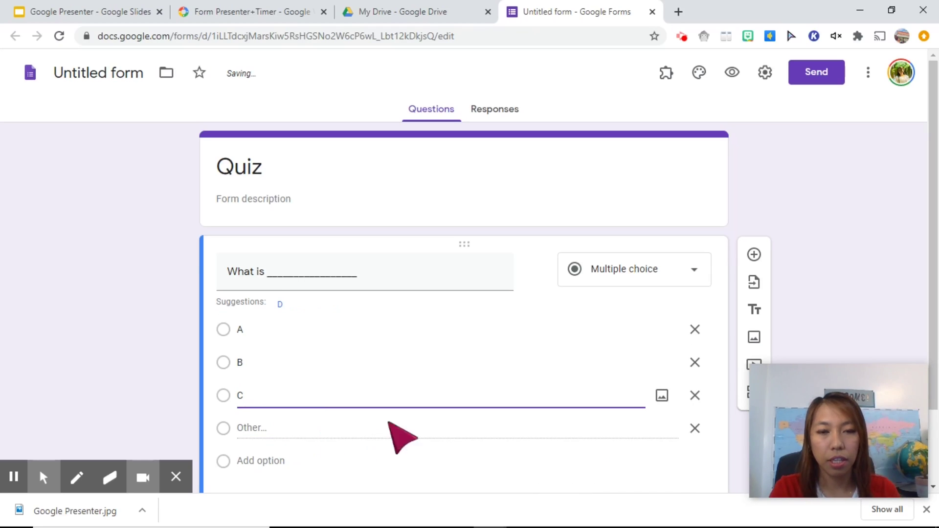
left_click(558, 337)
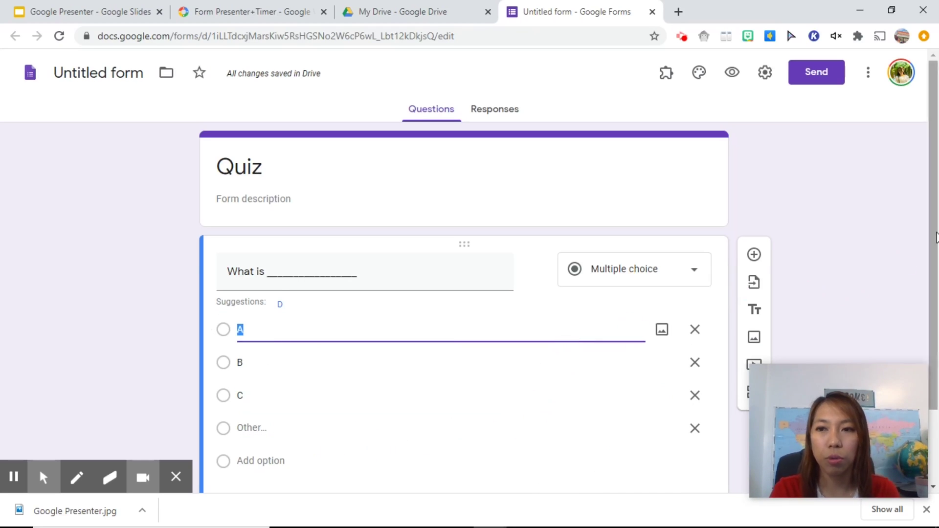
left_click_drag(936, 239, 936, 240)
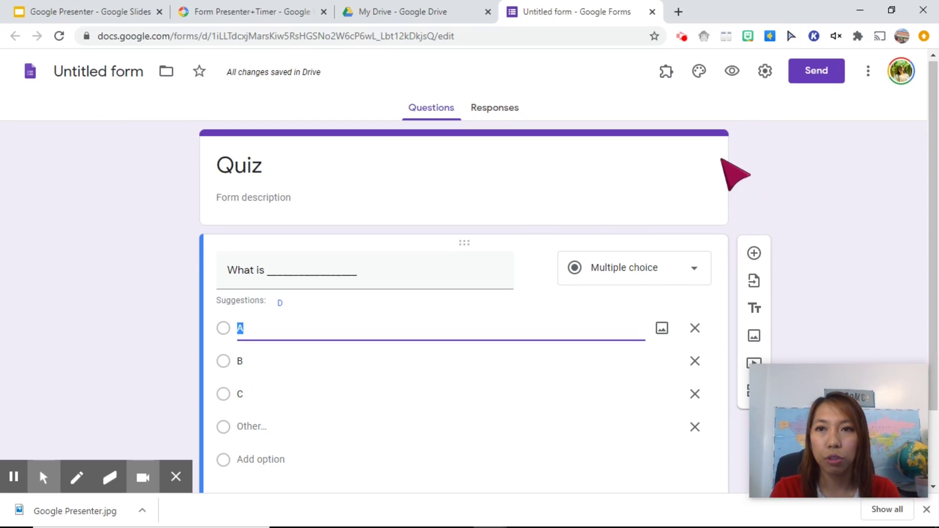
Turn on email collection and Make this a quiz in Settings, then save.
left_click(763, 73)
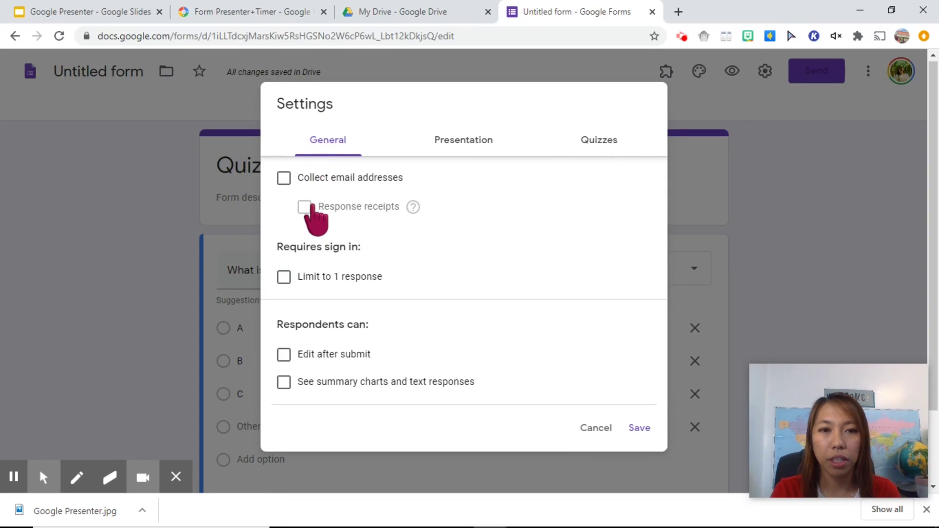
left_click(284, 179)
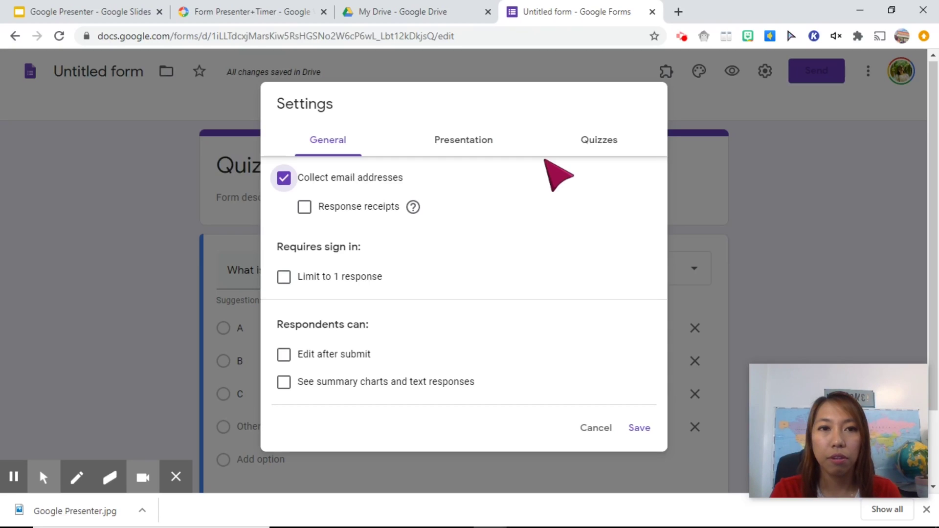
left_click(606, 143)
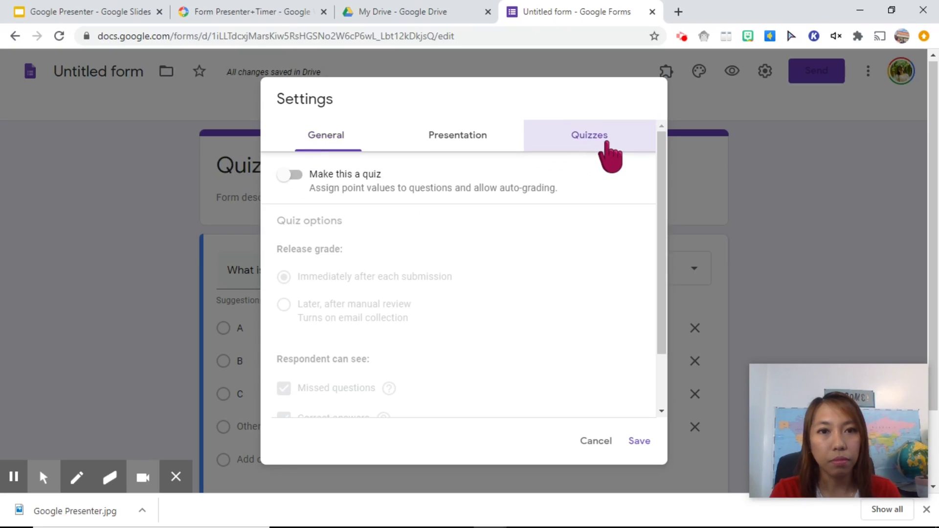
left_click(296, 175)
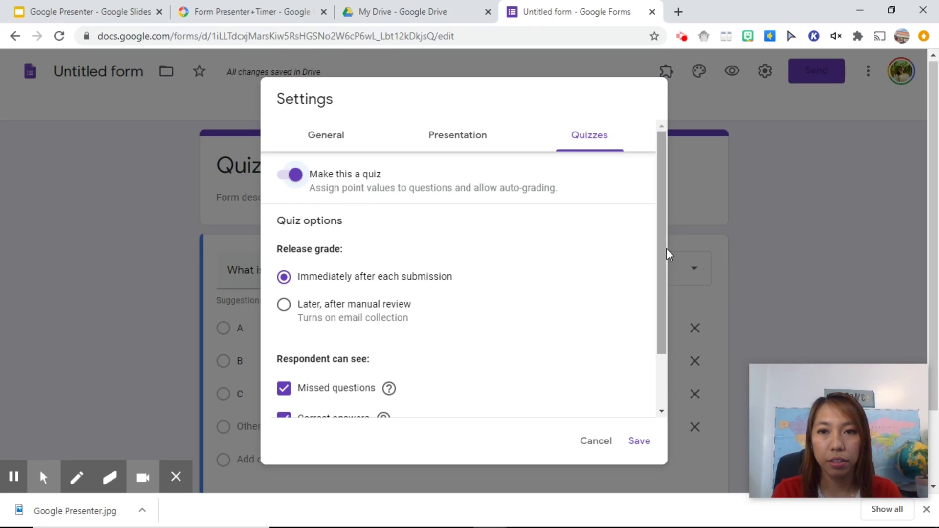
left_click_drag(659, 264, 660, 349)
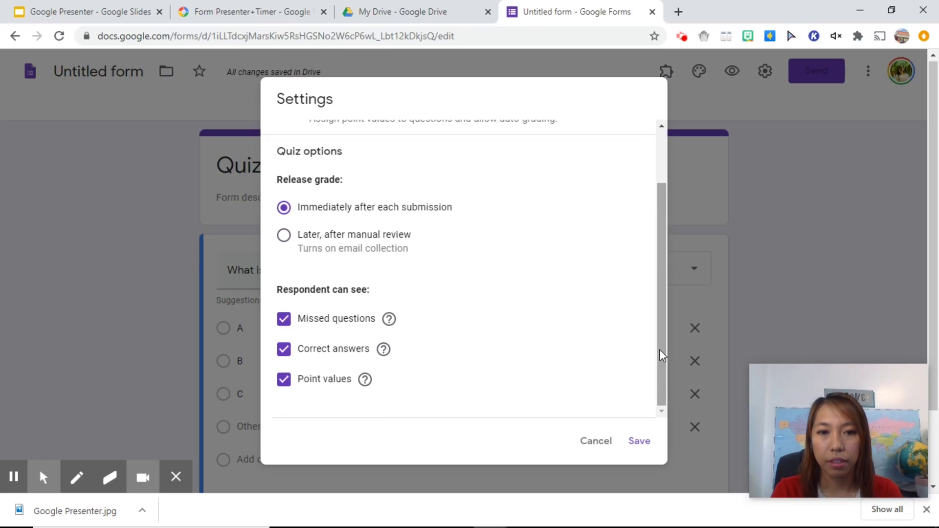
left_click(637, 440)
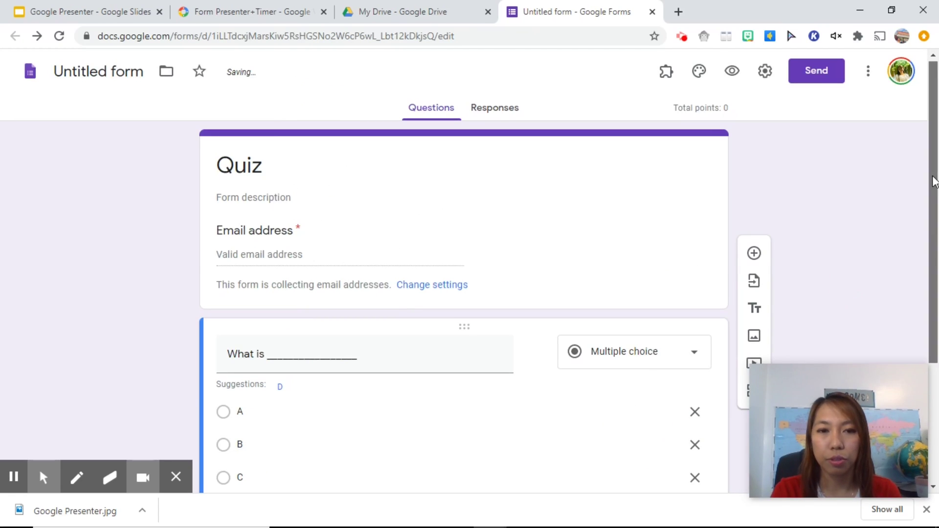
In the answer key for 'What is ____', mark B correct and set the question to 1 point.
left_click_drag(934, 182, 934, 299)
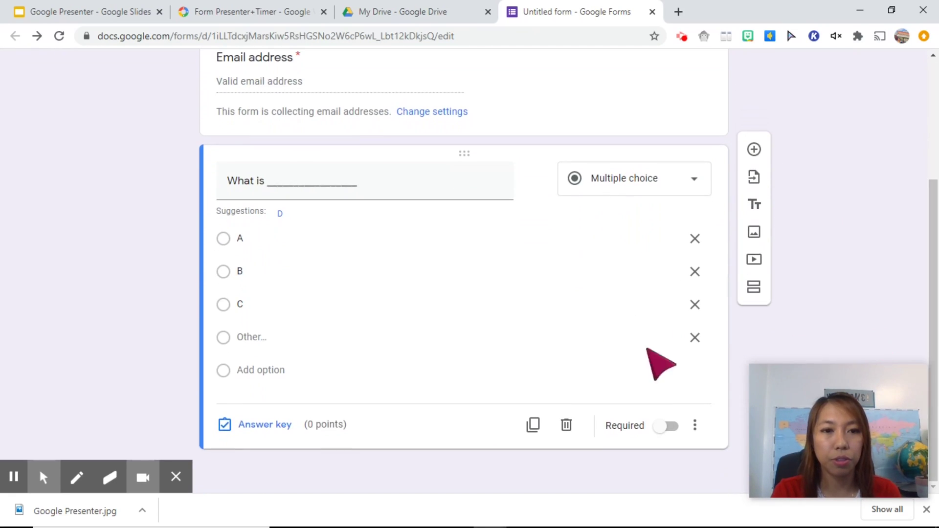
left_click(278, 426)
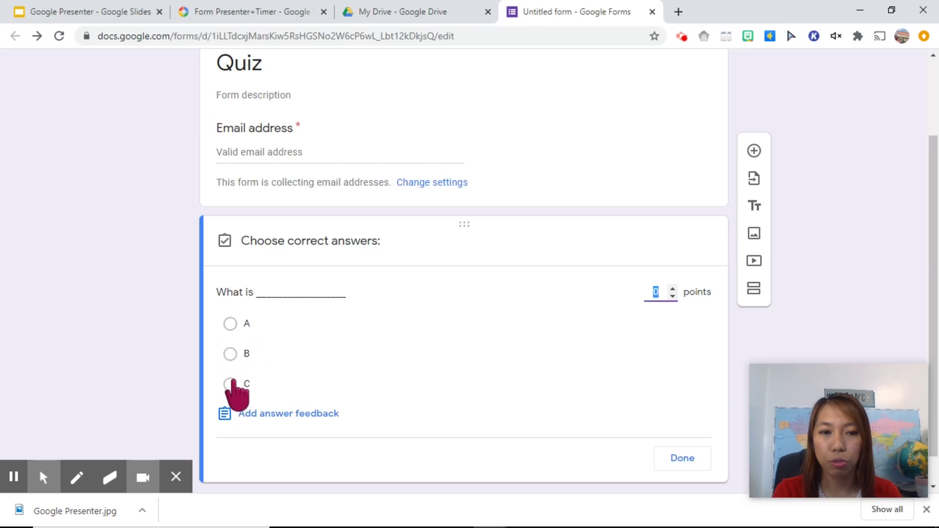
left_click(231, 354)
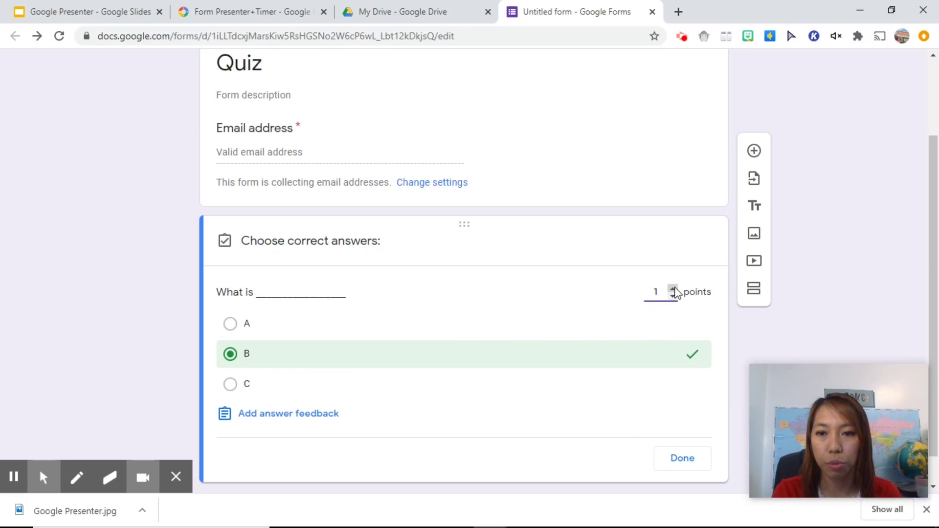
left_click(684, 458)
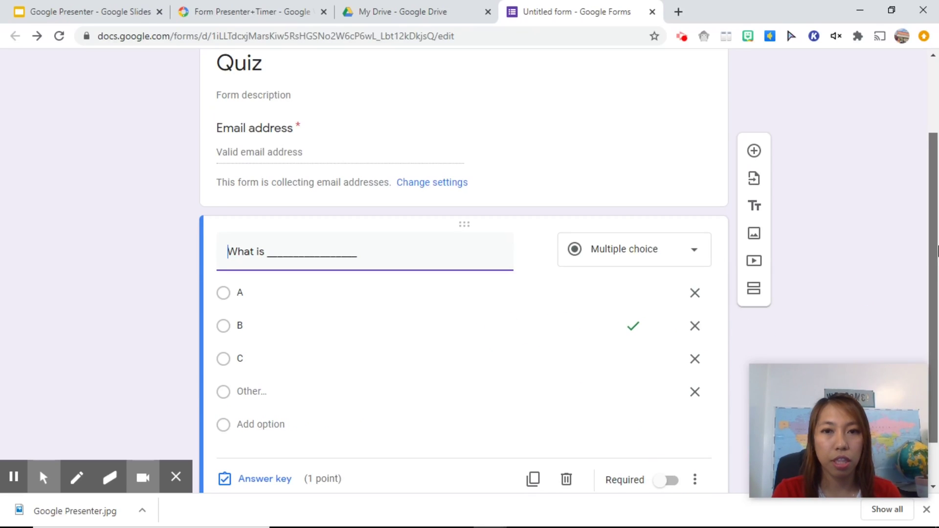
Add two blank questions below 'What is ____' and return to the top of the form.
scroll(504, 253, "down", 2)
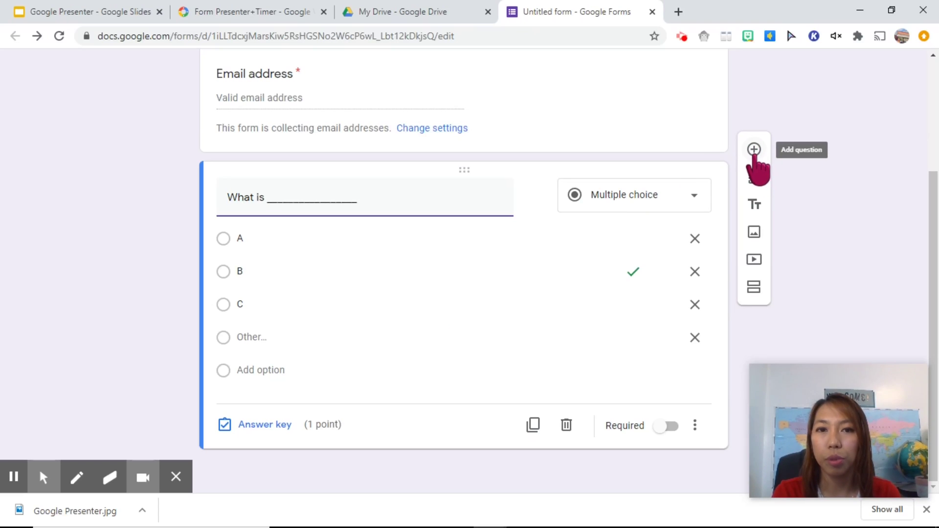
left_click(754, 150)
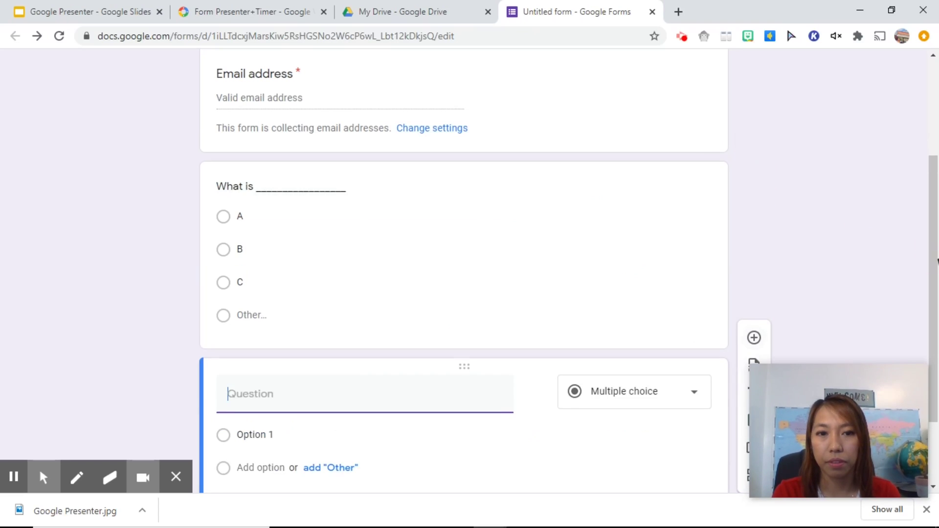
scroll(935, 360, "down", 2)
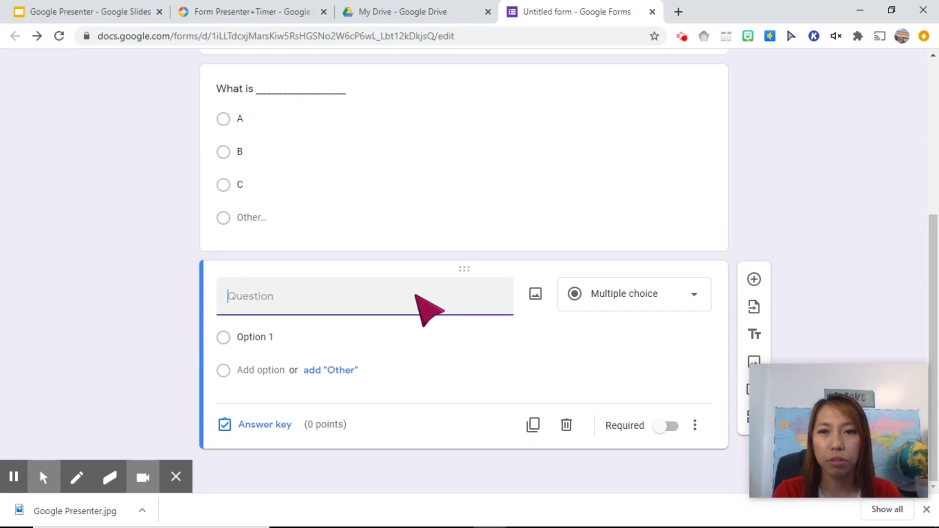
left_click(753, 280)
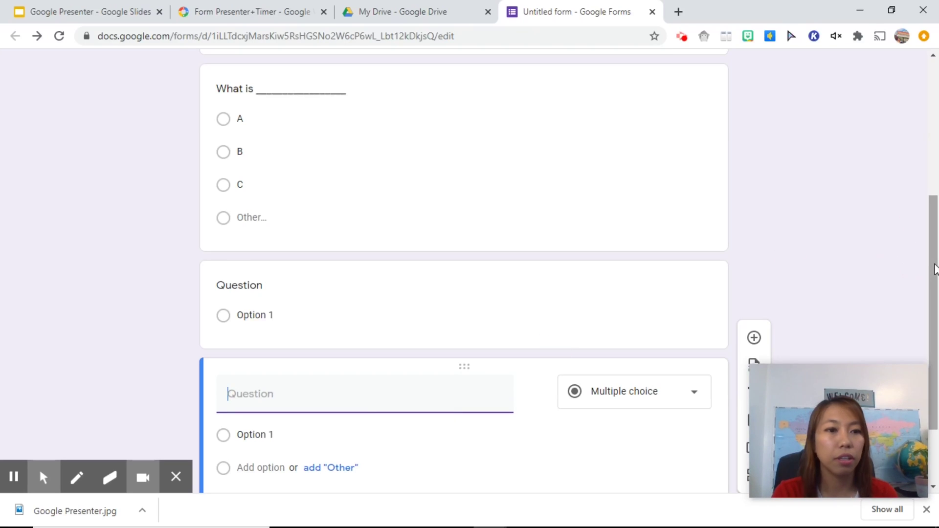
left_click_drag(935, 269, 936, 134)
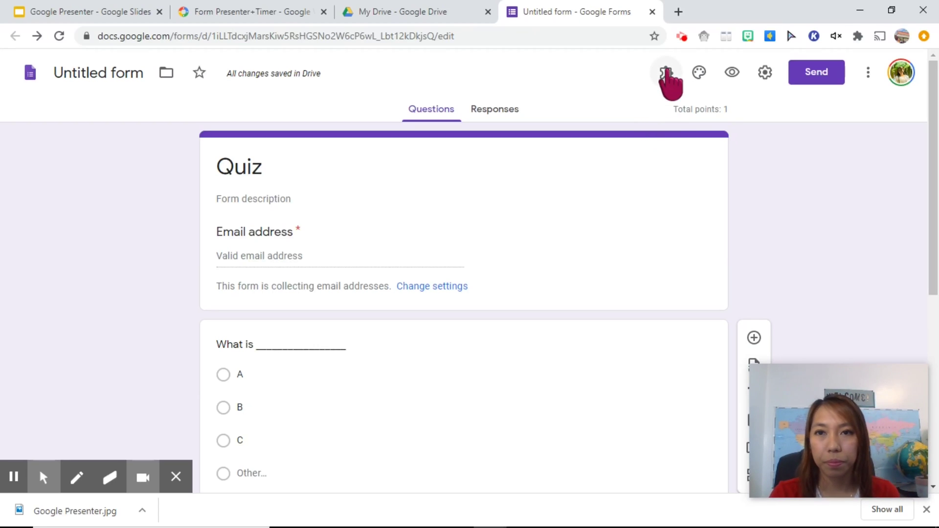
Launch Form Presenter+Timer from Add-ons and open its Setup panel for 'Quiz'.
left_click(666, 74)
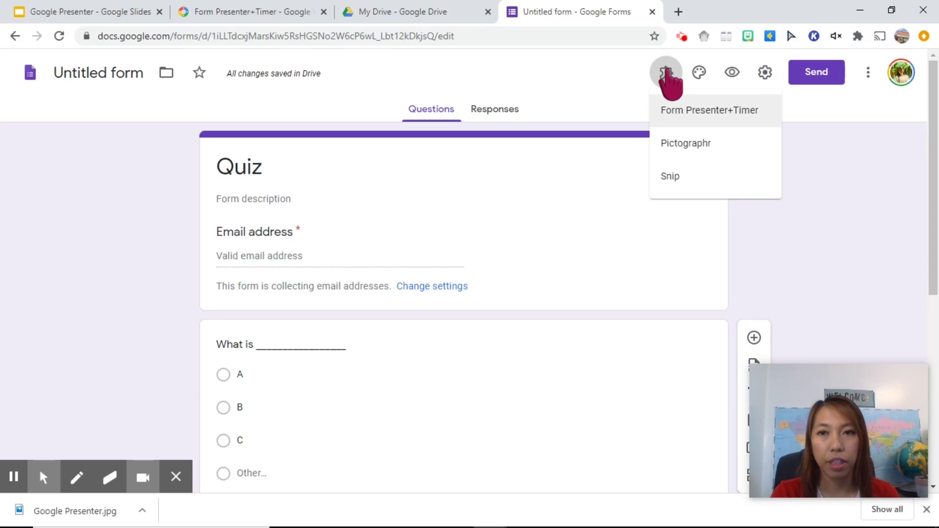
left_click(732, 111)
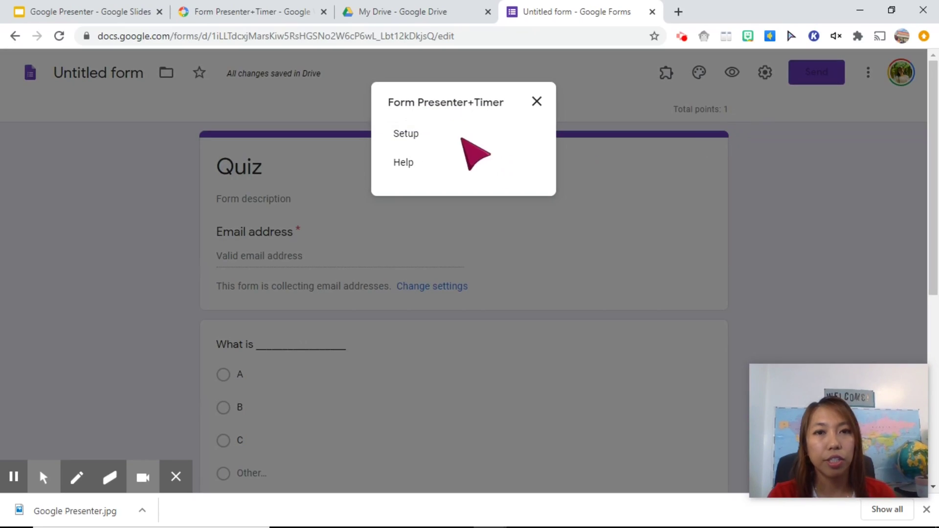
left_click(415, 134)
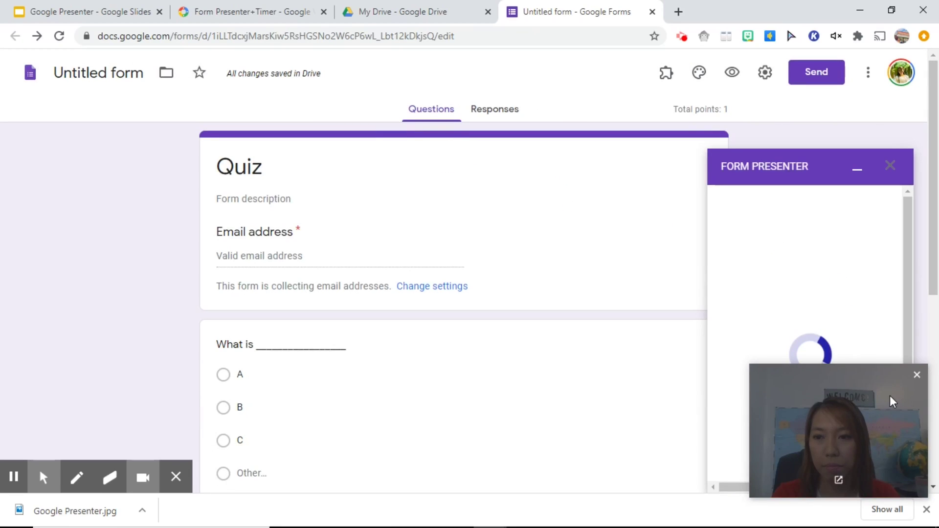
left_click_drag(890, 392, 650, 398)
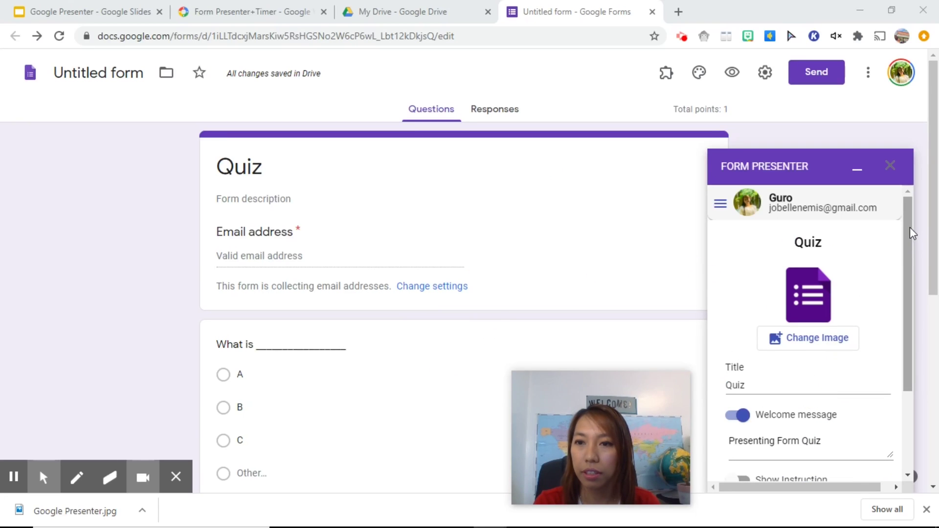
left_click_drag(910, 226, 908, 342)
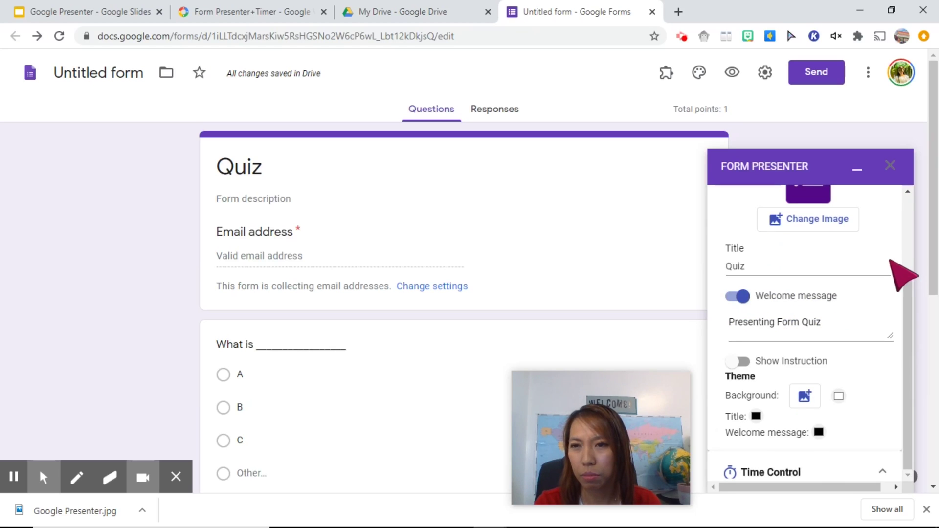
left_click(874, 310)
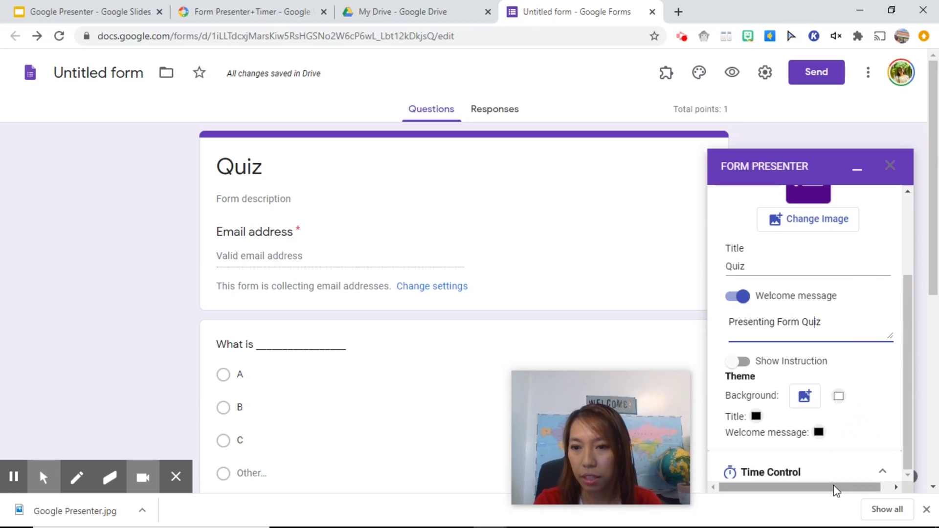
left_click_drag(833, 485, 872, 484)
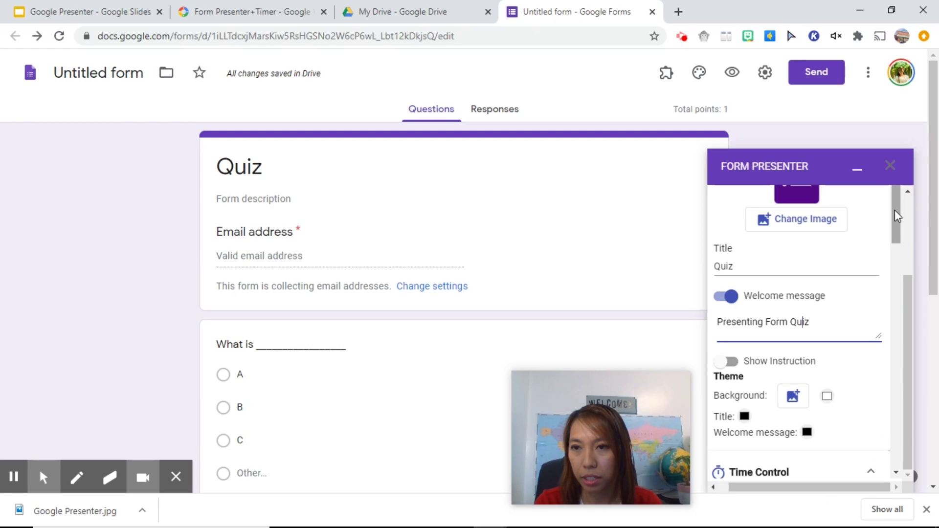
left_click_drag(894, 210, 893, 324)
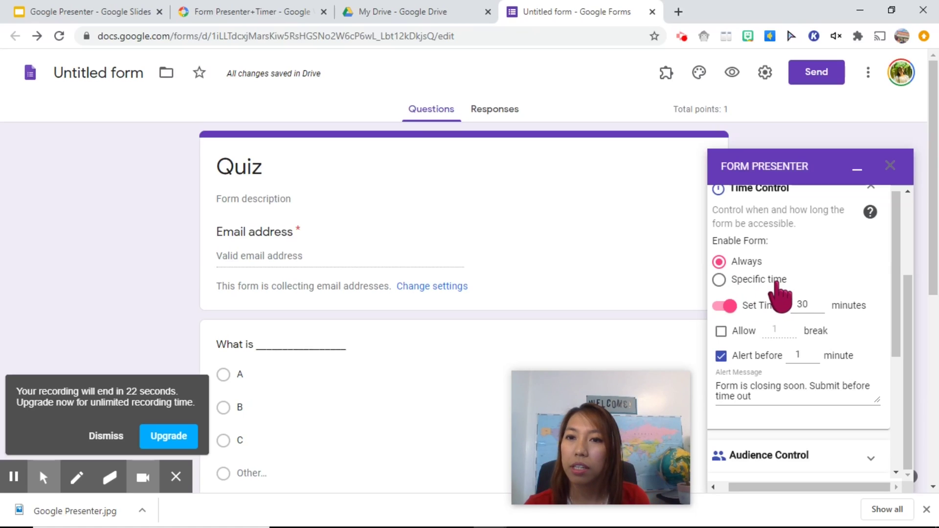
Try Specific time in Time Control, then switch back to Always available.
left_click(719, 279)
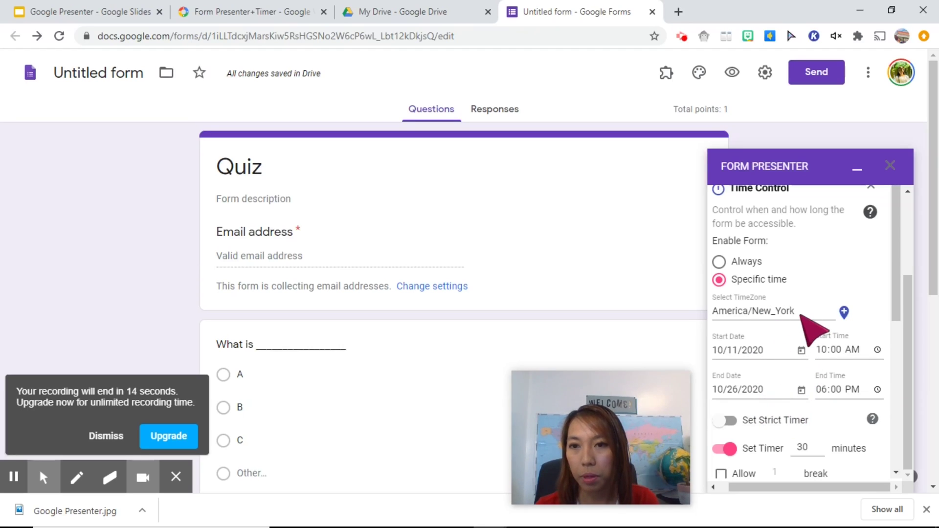
left_click(721, 262)
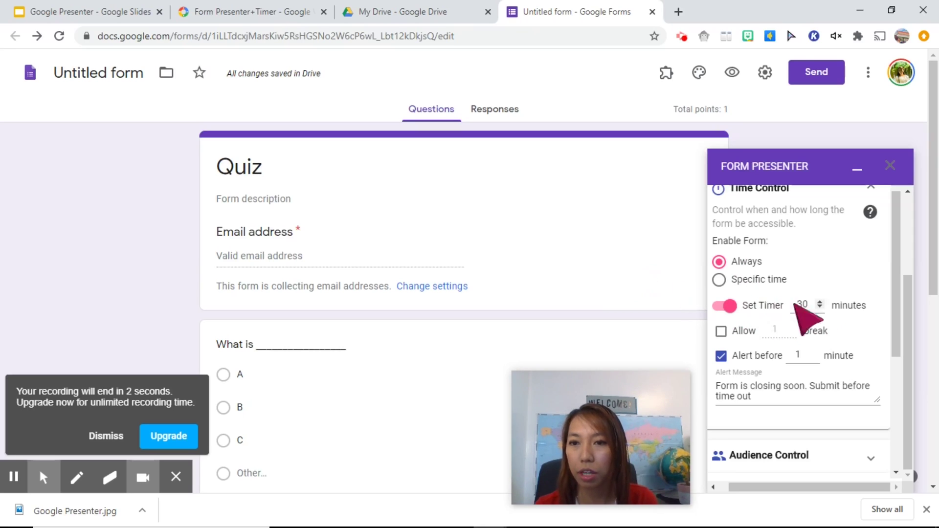
scroll(827, 322, "down", 1)
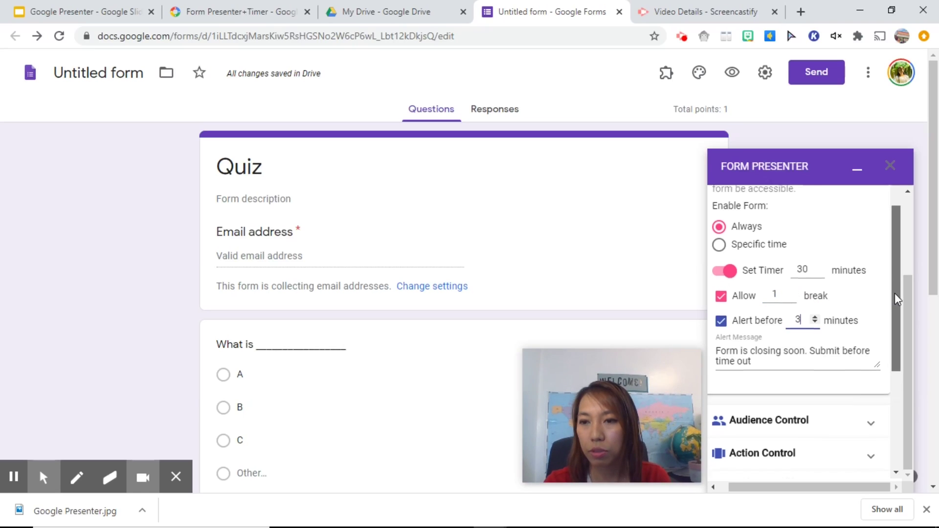
scroll(893, 292, "down", 1)
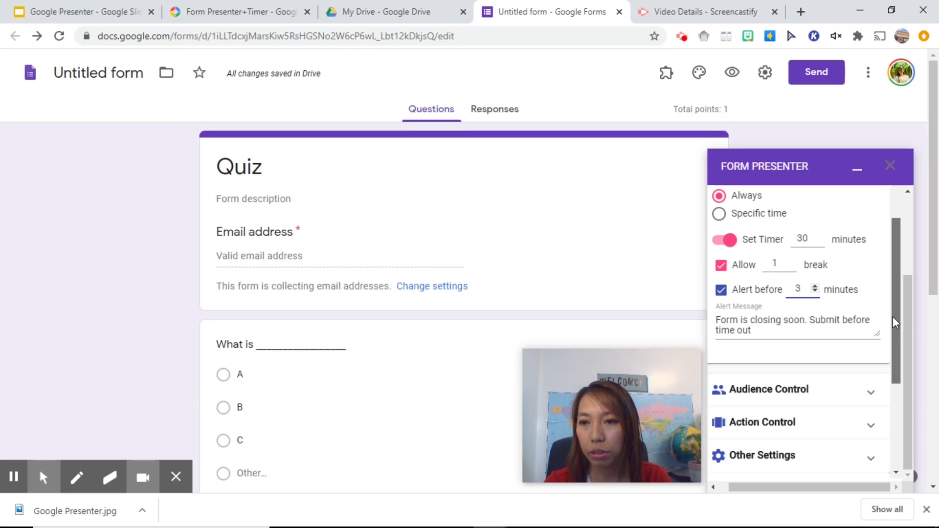
mouse_move(893, 315)
left_mouse_down()
mouse_move(894, 289)
mouse_move(894, 307)
left_mouse_up()
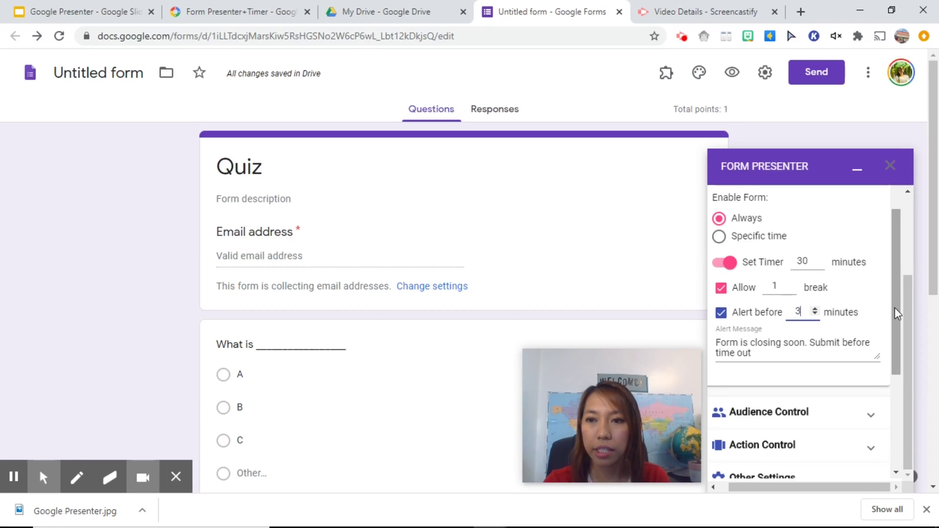
left_click_drag(896, 275, 894, 286)
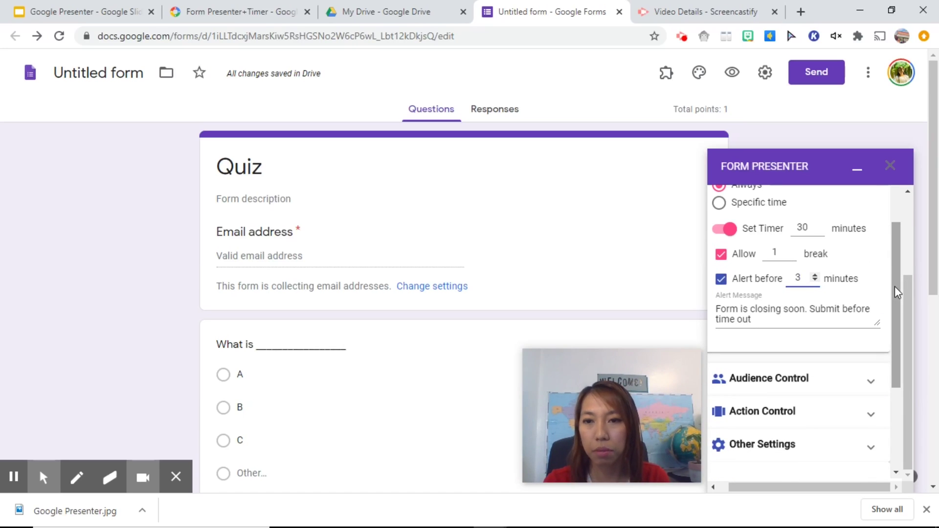
left_click_drag(894, 286, 894, 289)
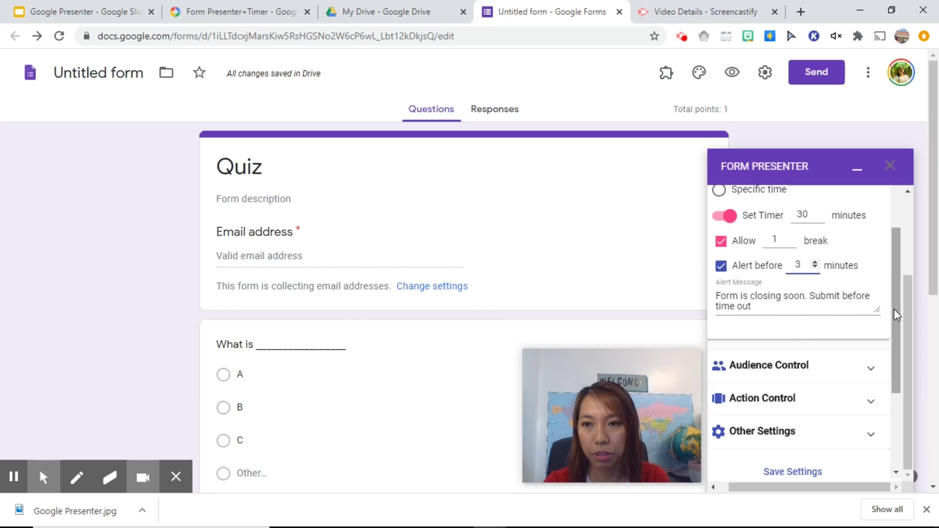
left_click_drag(896, 315, 898, 356)
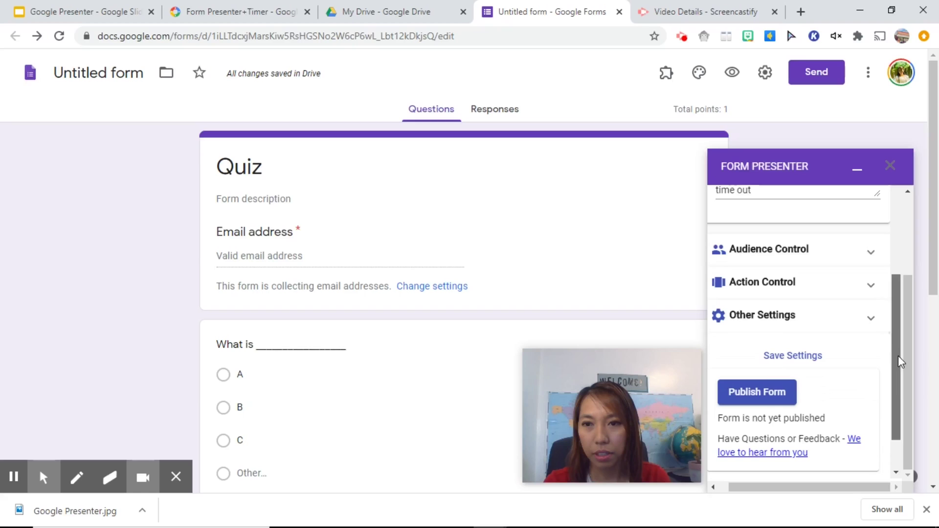
Review the Audience Control section, then publish the Quiz through Form Presenter.
left_click(871, 249)
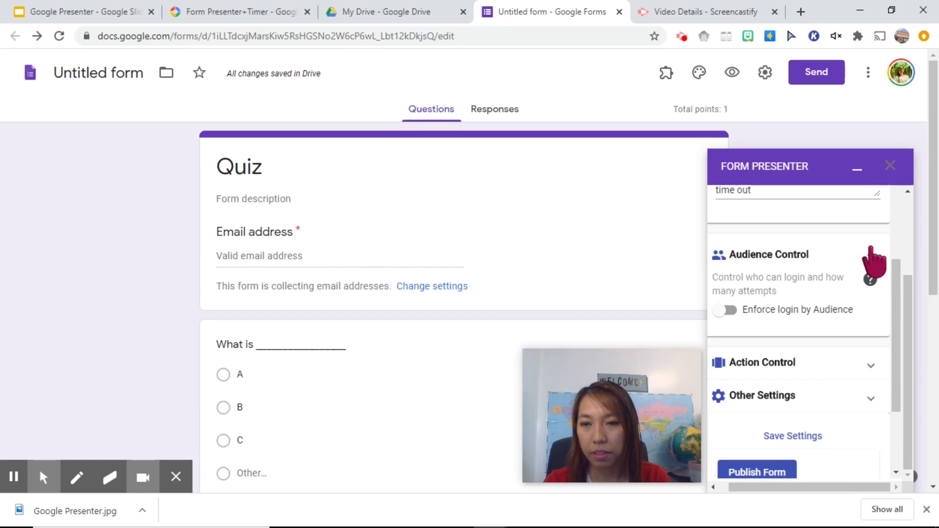
left_click(871, 248)
left_click(871, 249)
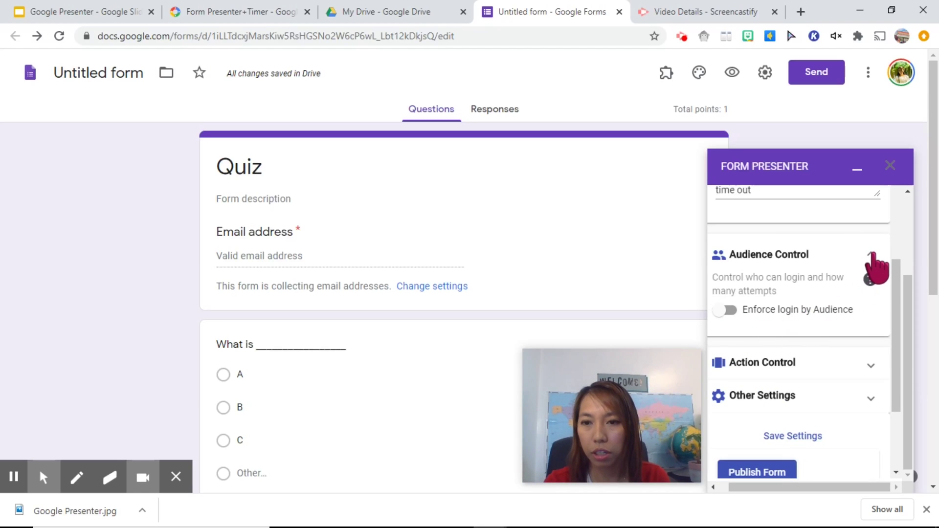
left_click(871, 254)
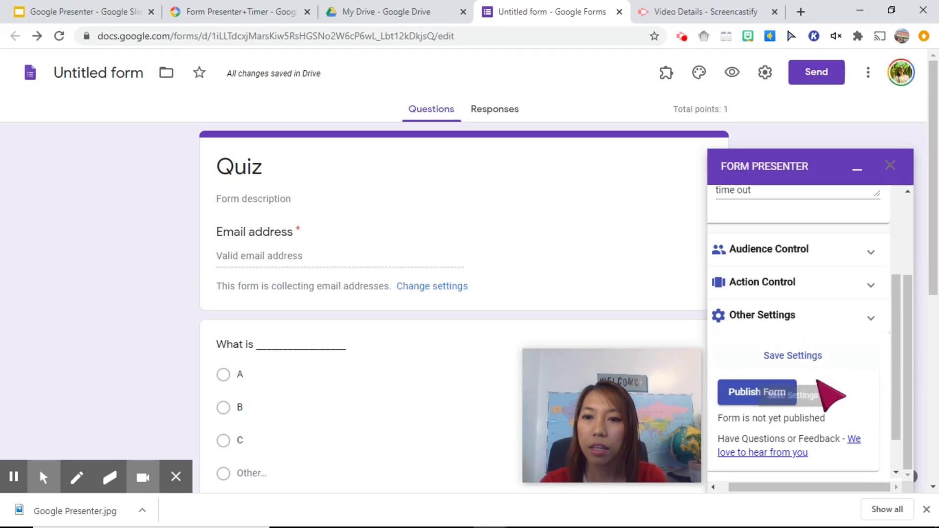
left_click(766, 401)
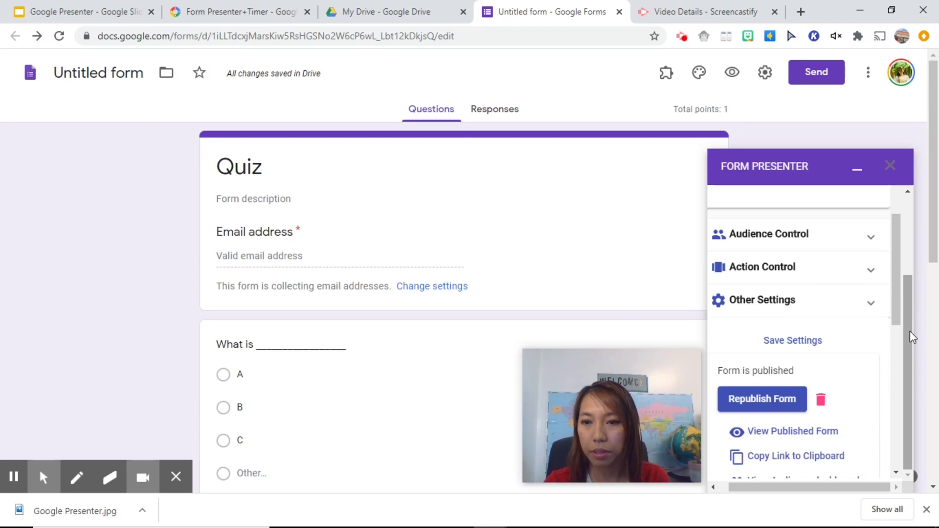
left_click_drag(895, 290, 899, 334)
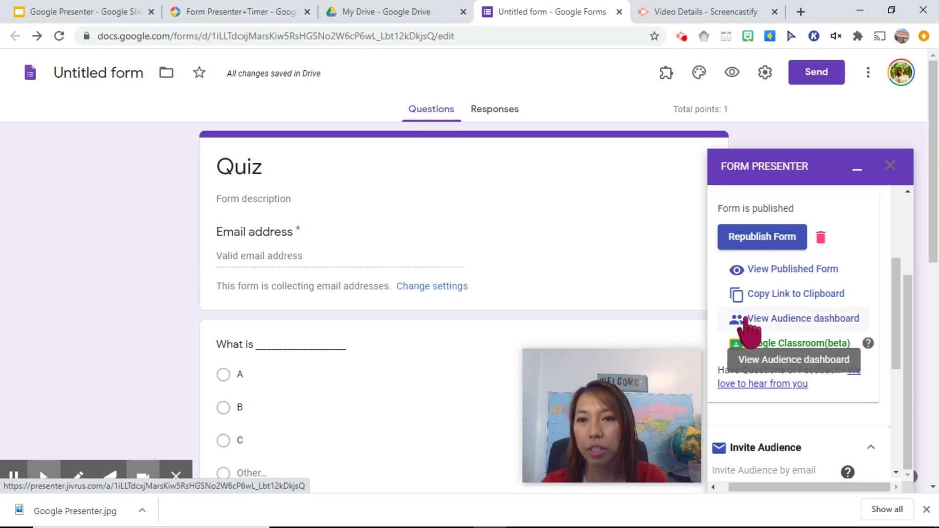
Open the published quiz's Form Presenter page, 'Presenting Form Quiz' with 30 minutes total time, in a new tab.
left_click(778, 271)
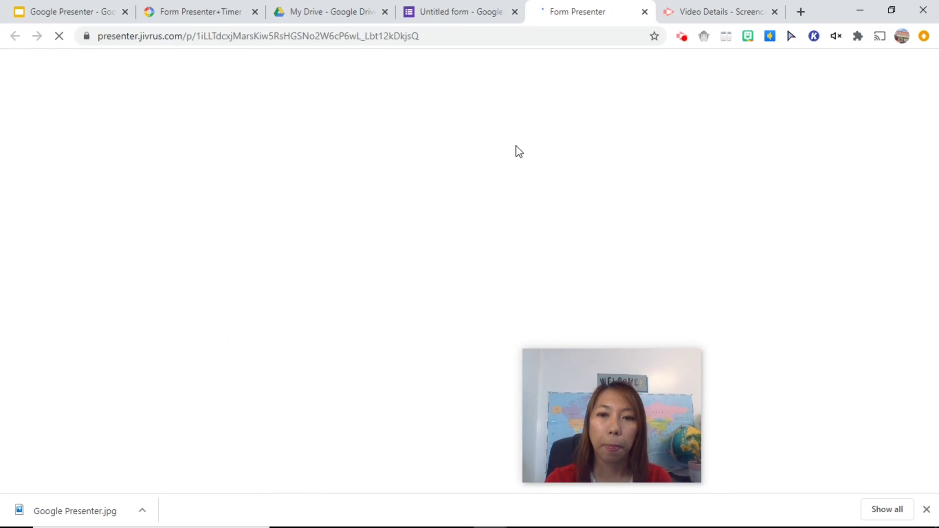
left_click_drag(600, 408, 822, 411)
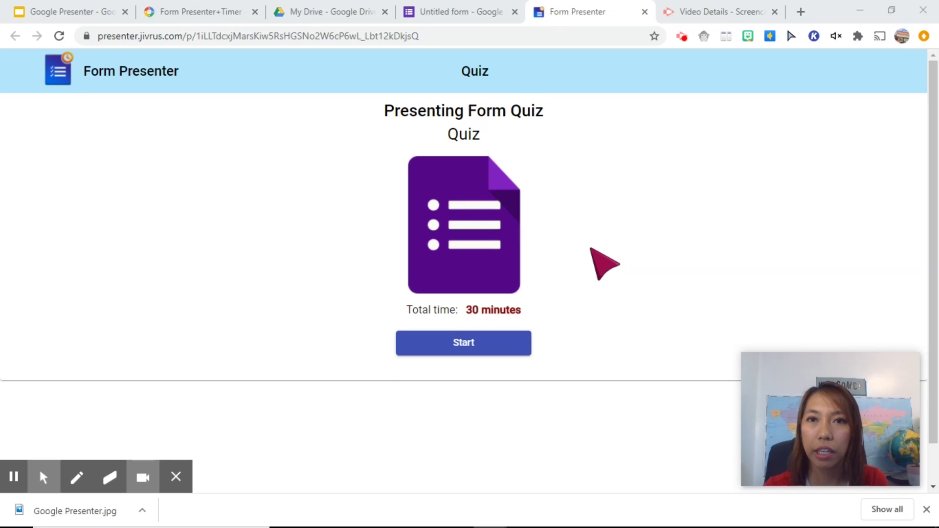
Return to the Google Forms editor and review the Form Presenter sidebar's published-quiz link options.
left_click(467, 9)
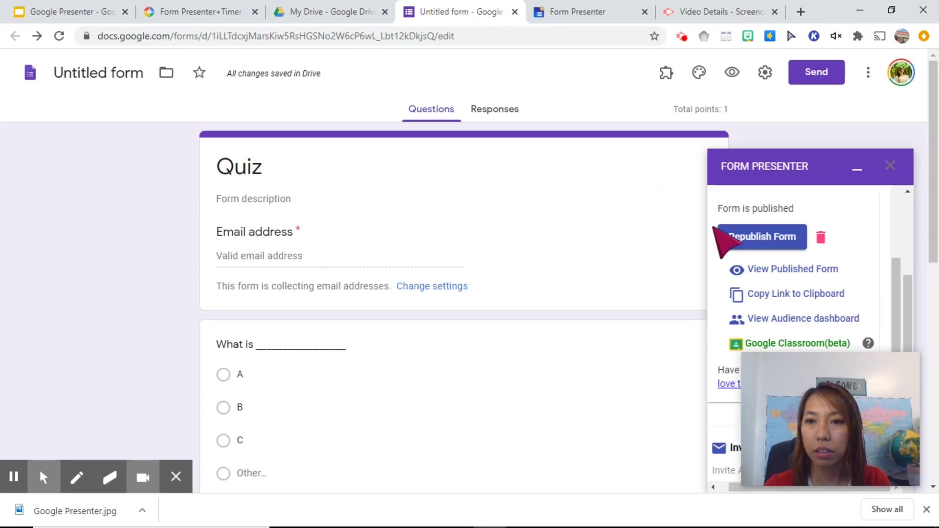
left_click_drag(838, 410, 614, 407)
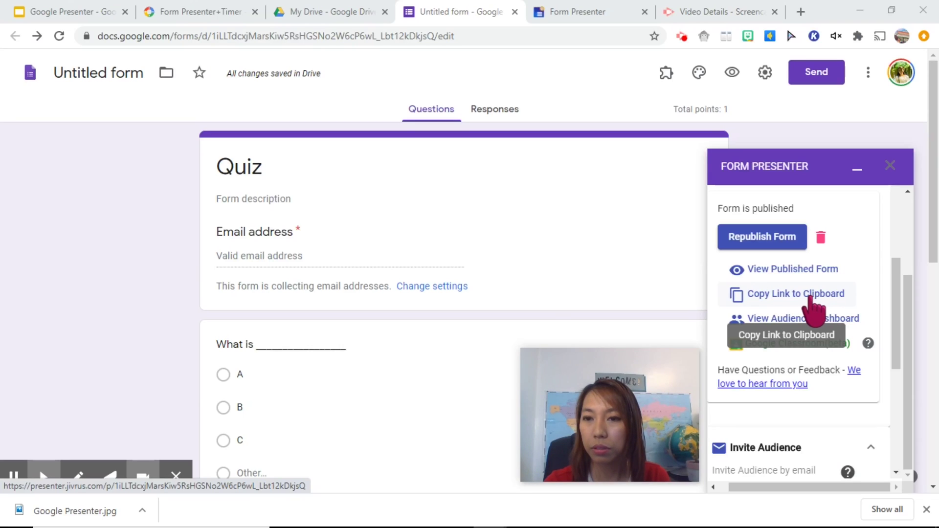
mouse_move(595, 435)
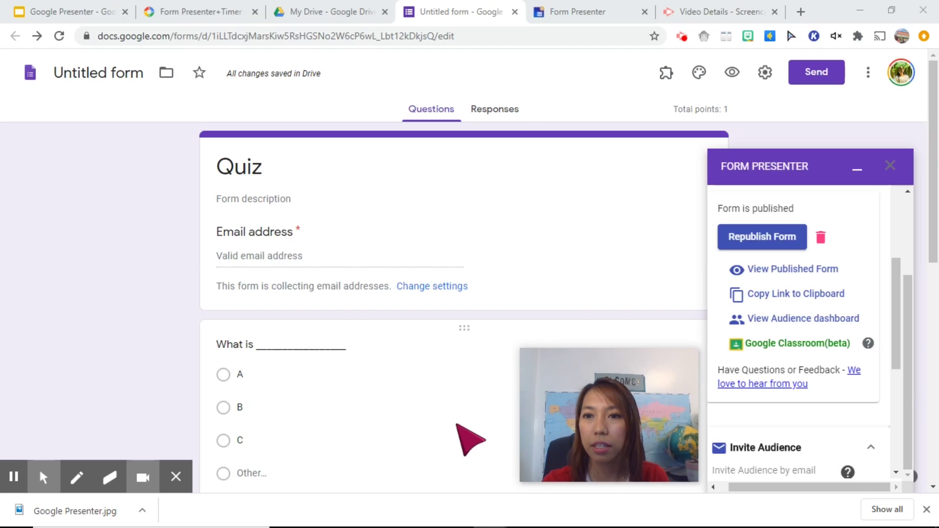
left_click(585, 10)
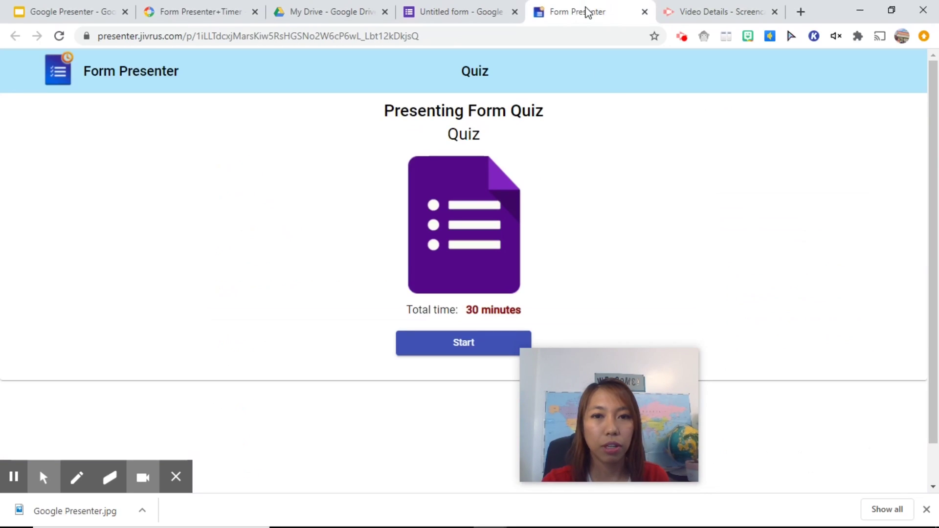
left_click_drag(588, 412, 799, 441)
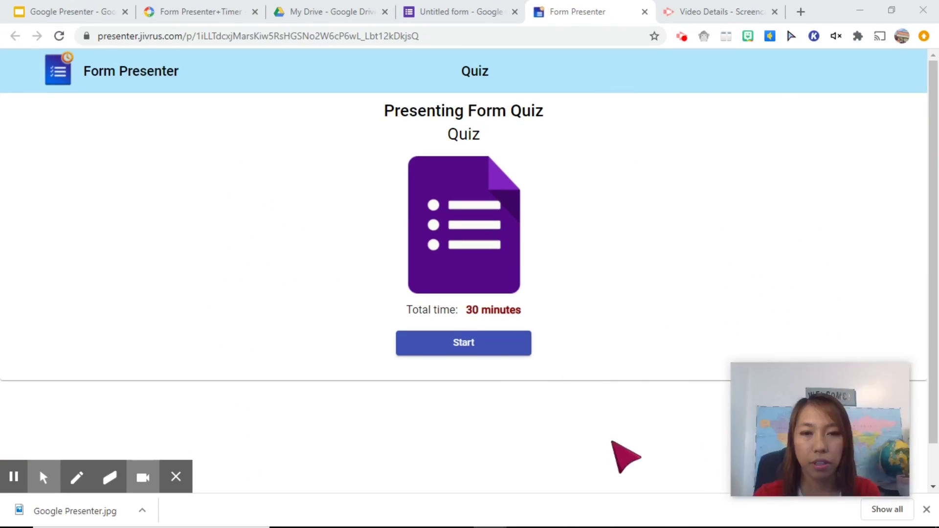
left_click(474, 342)
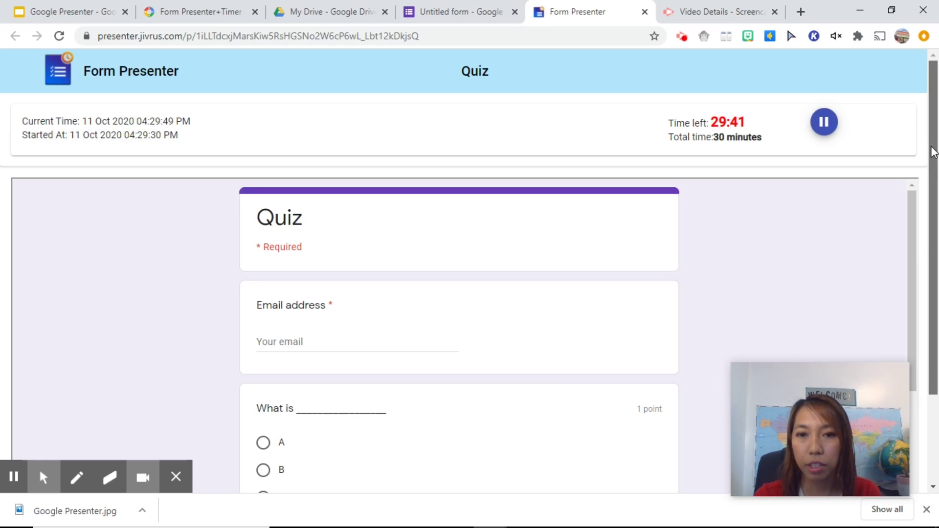
Pause the quiz timer at 29:26 for the single allowed break, then resume it.
scroll(931, 153, "down", 3)
scroll(934, 153, "up", 2)
scroll(937, 153, "up", 1)
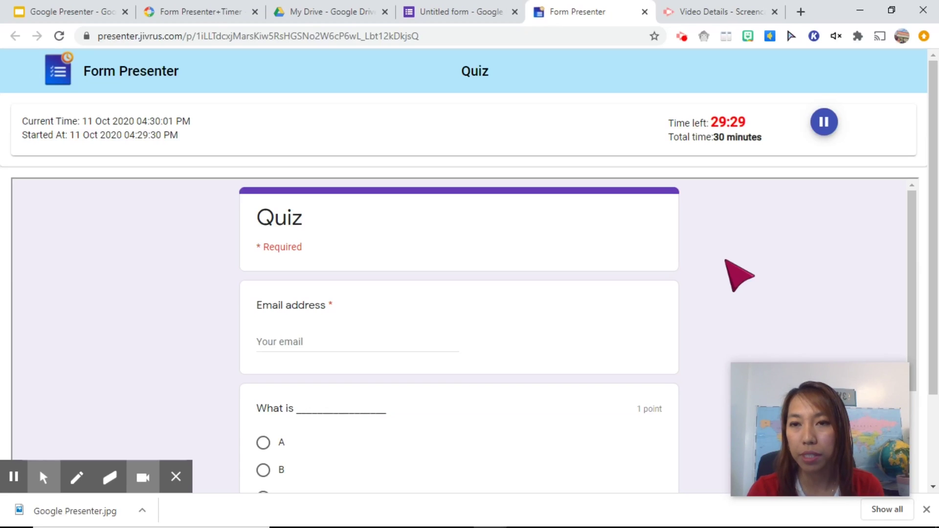
left_click(828, 125)
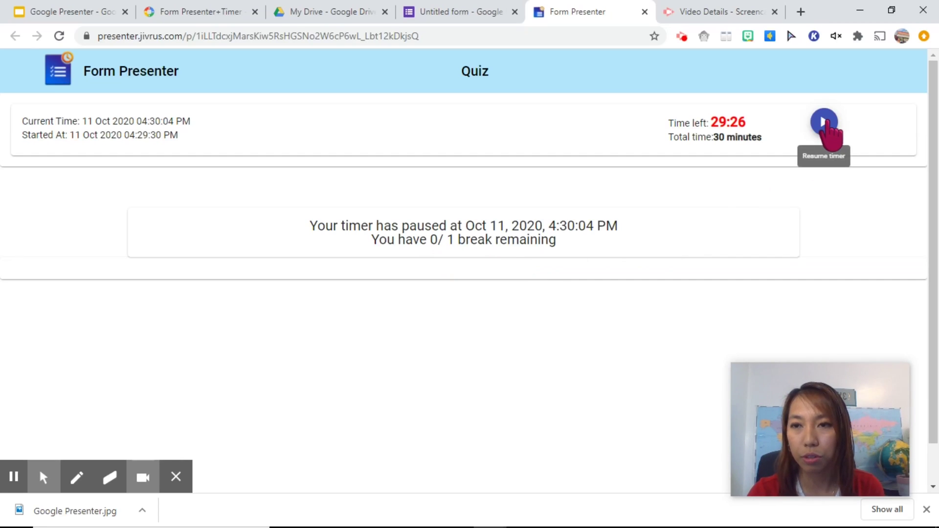
left_click(824, 123)
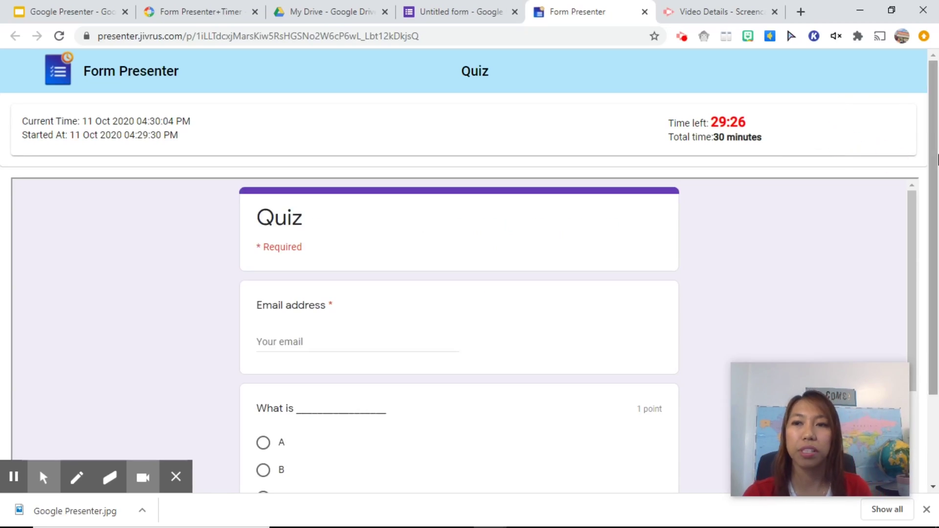
left_click_drag(936, 200, 937, 132)
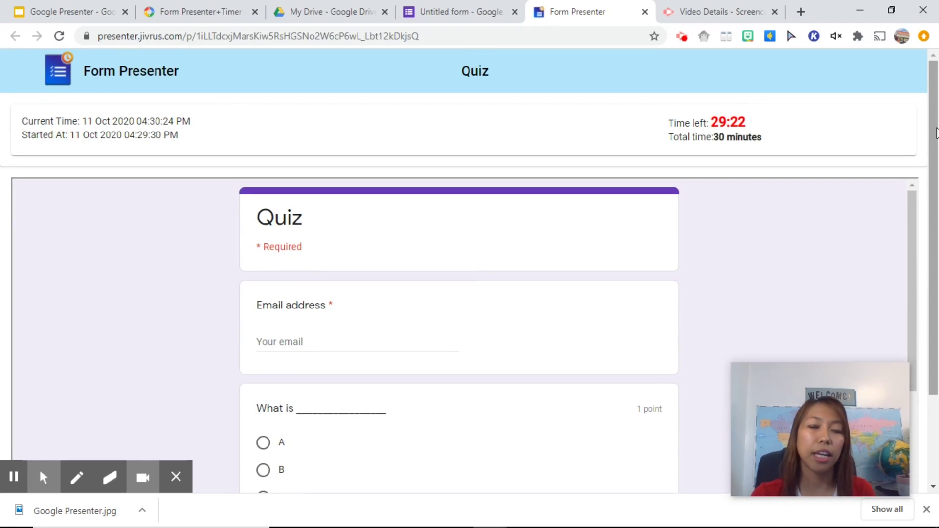